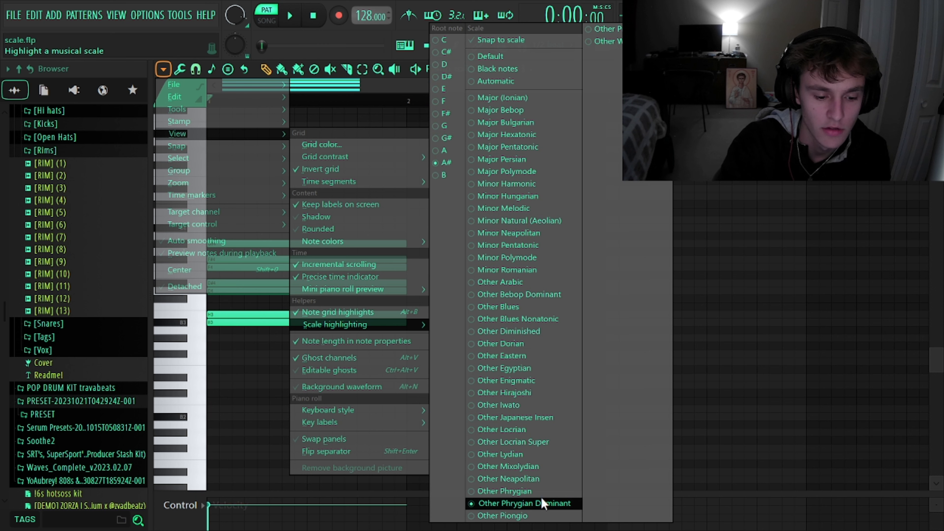
Set the piano roll's scale highlighting to Other Phrygian Dominant with root A# and inspect the stacked scale notes.
{"action": "left_click", "coordinate": [578, 503]}
{"action": "left_click", "coordinate": [753, 376]}
{"action": "right_click", "coordinate": [732, 377]}
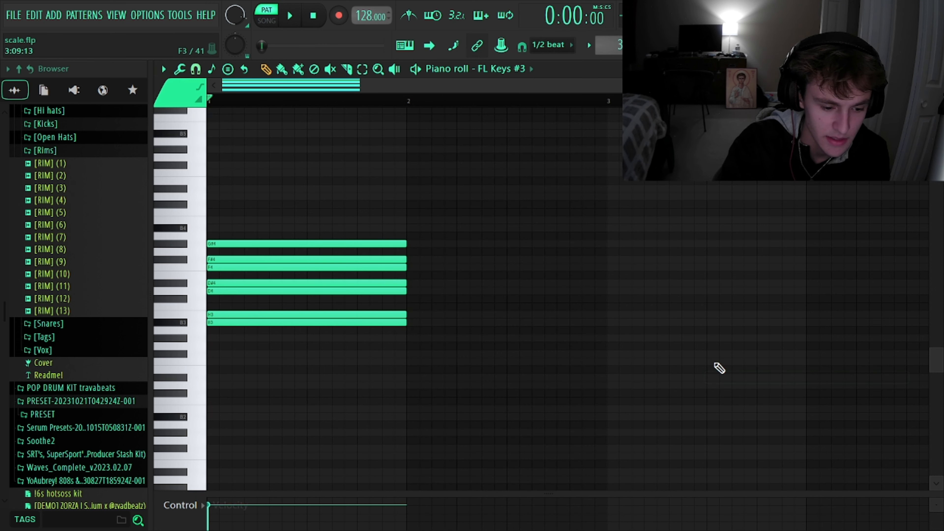
{"action": "scroll", "coordinate": [259, 320], "scroll_direction": "up", "scroll_amount": 3}
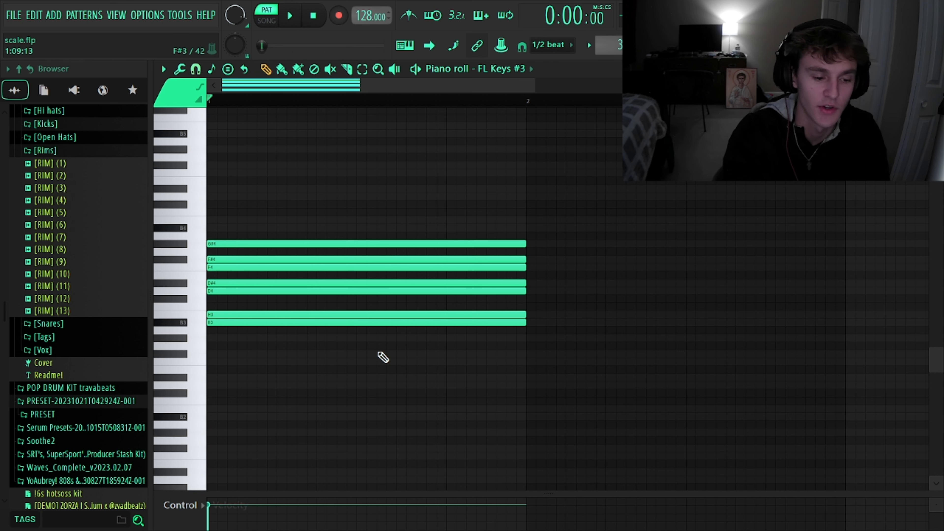
{"action": "left_click_drag", "start_coordinate": [338, 356], "coordinate": [521, 259]}
{"action": "left_click", "coordinate": [644, 134], "text": "ctrl"}
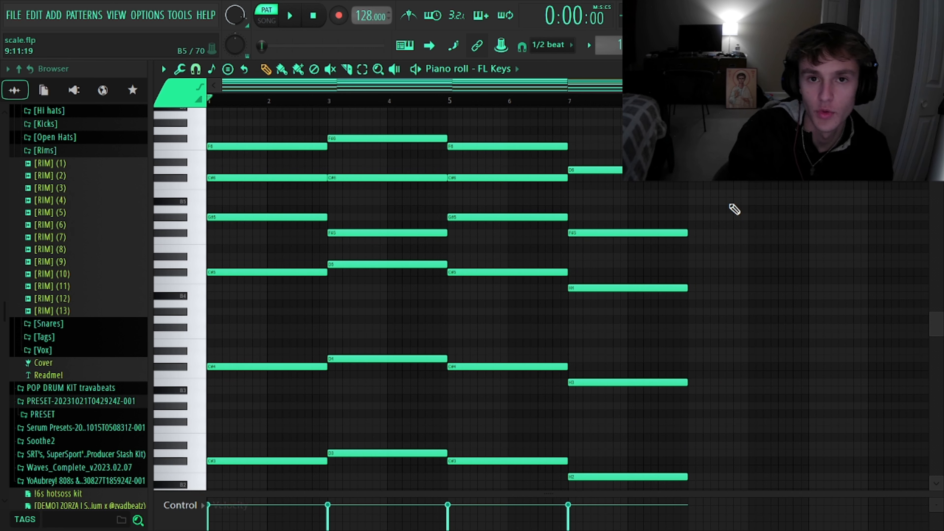
Play the FL Keys chord progression and examine its bass, middle and upper notes across all four chords.
{"action": "key", "text": "space"}
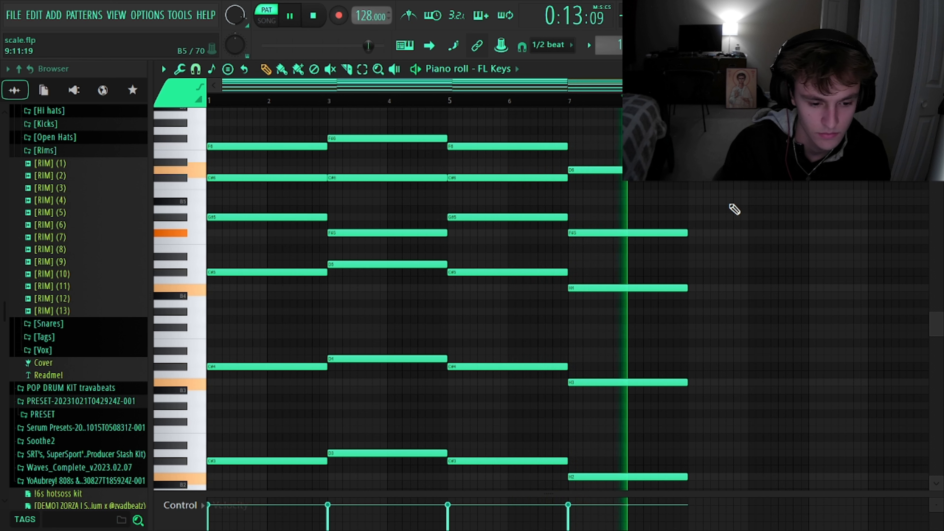
{"action": "key", "text": "space"}
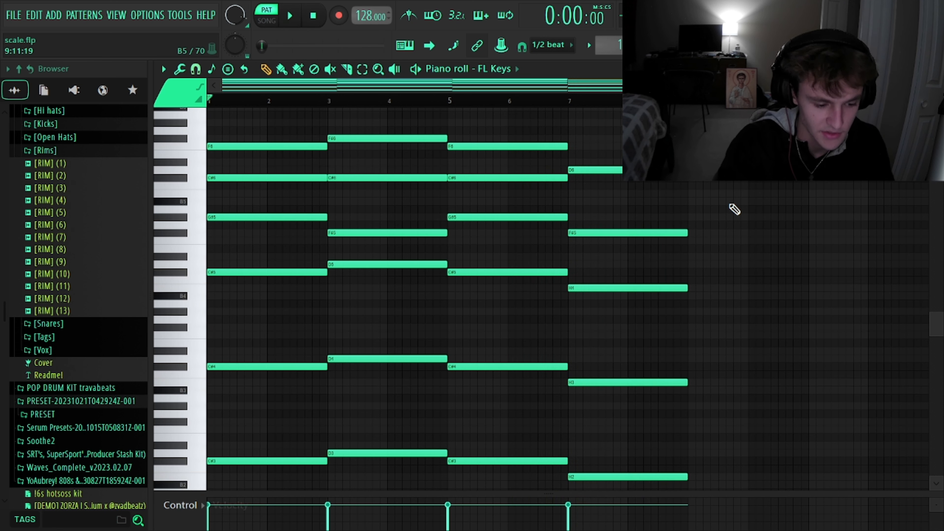
{"action": "left_click_drag", "start_coordinate": [259, 480], "coordinate": [352, 226]}
{"action": "right_click", "coordinate": [369, 257], "text": "ctrl"}
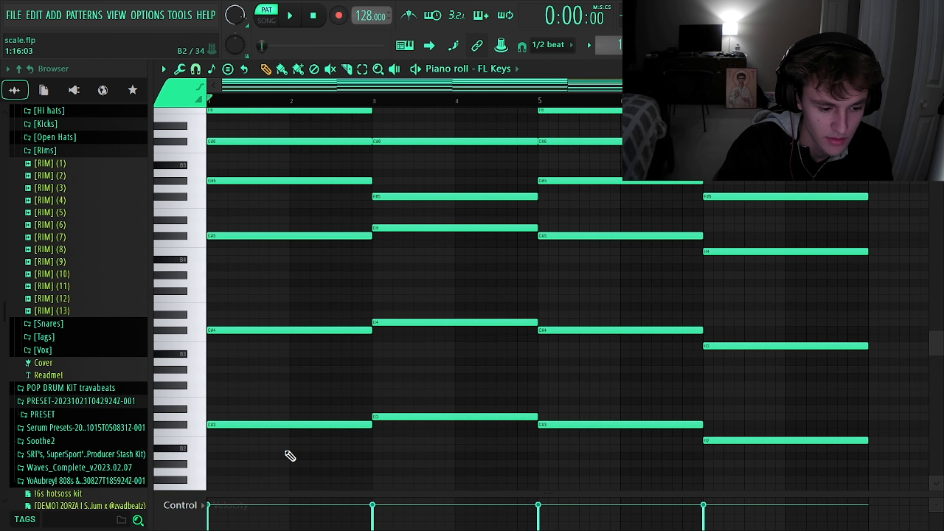
{"action": "left_click_drag", "start_coordinate": [280, 460], "coordinate": [821, 227]}
{"action": "left_click", "coordinate": [821, 227]}
{"action": "scroll", "coordinate": [822, 229], "scroll_direction": "up", "scroll_amount": 4}
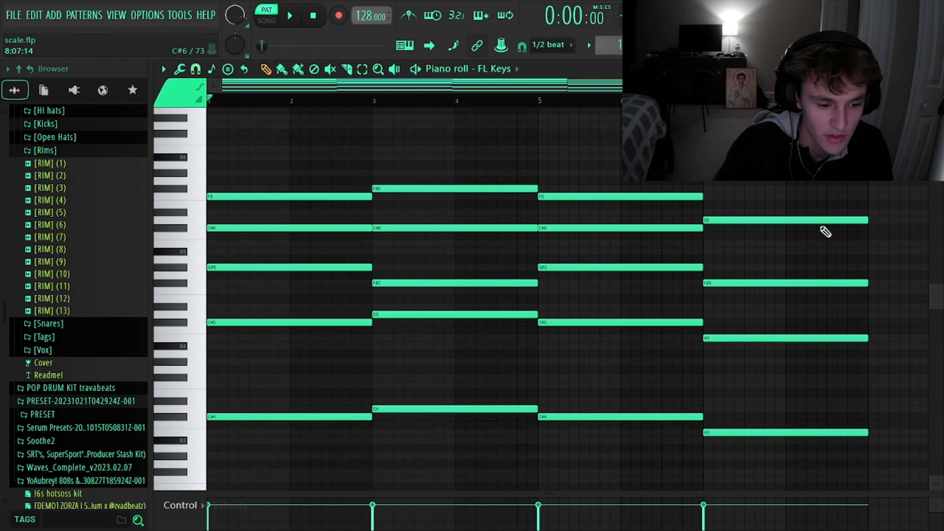
{"action": "left_click_drag", "start_coordinate": [777, 175], "coordinate": [239, 219]}
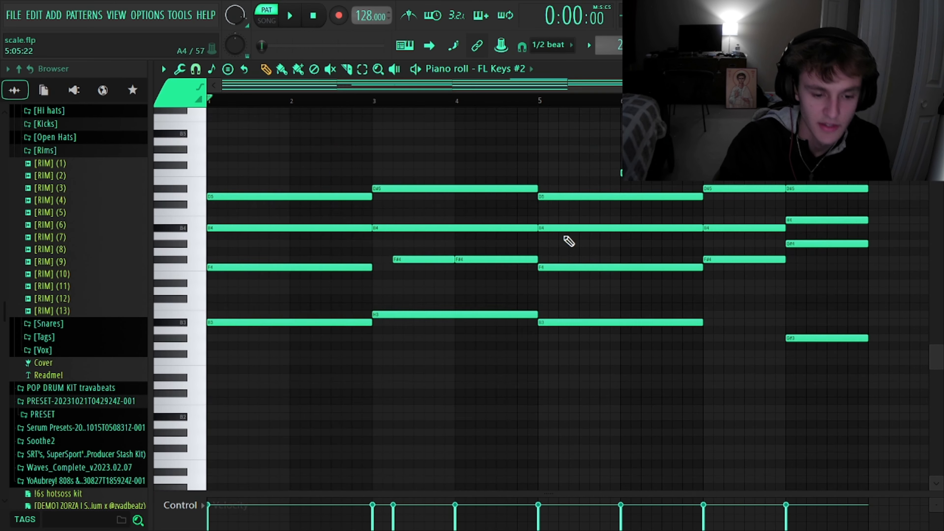
{"action": "scroll", "coordinate": [569, 241], "scroll_direction": "up", "scroll_amount": 1}
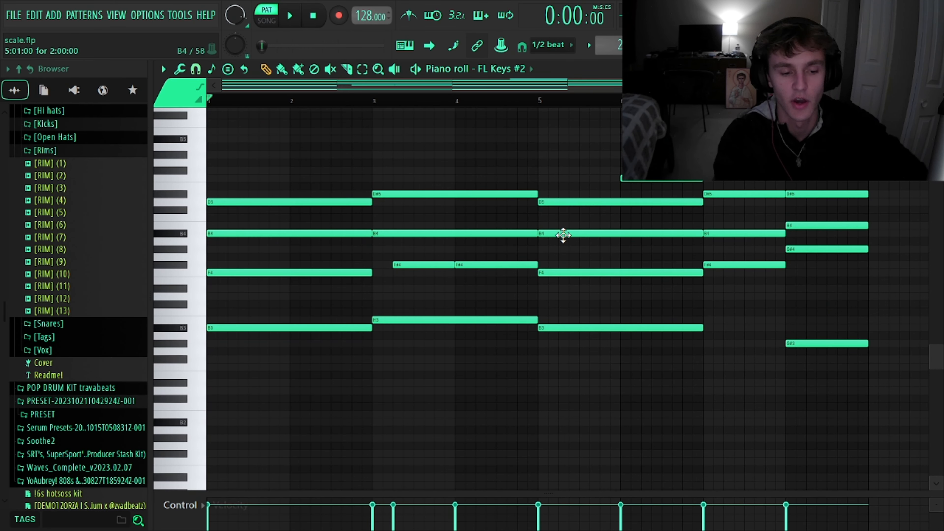
Play the FL Keys #2 chord progression.
{"action": "key", "text": "space"}
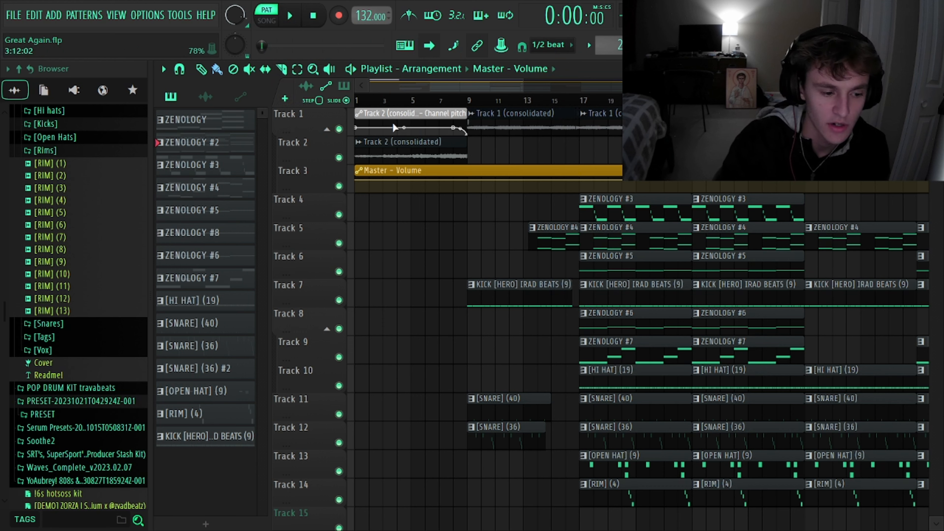
Open the ZENOLOGY #2 pattern of the Great Again project and check which preset its instrument uses.
{"action": "left_click", "coordinate": [249, 151]}
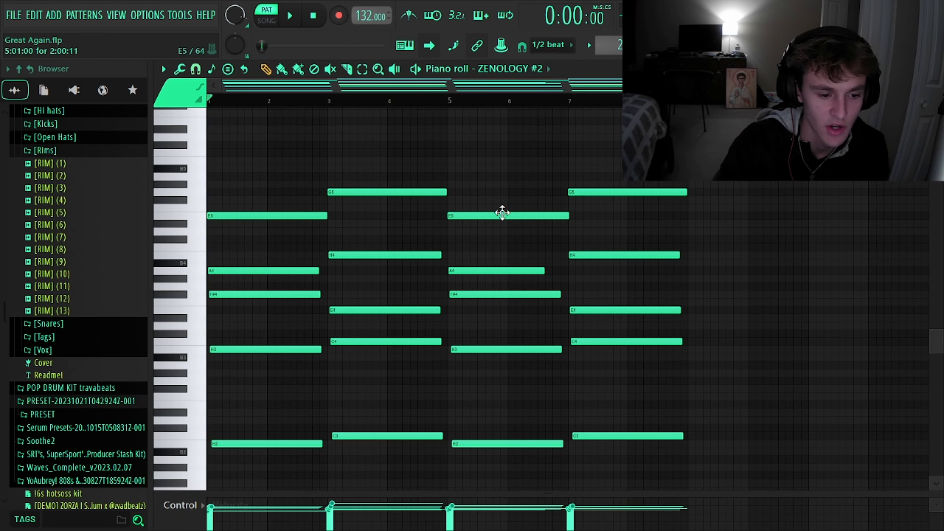
{"action": "scroll", "coordinate": [505, 214], "scroll_direction": "down", "scroll_amount": 3}
{"action": "key", "text": "F6"}
{"action": "left_click", "coordinate": [290, 218]}
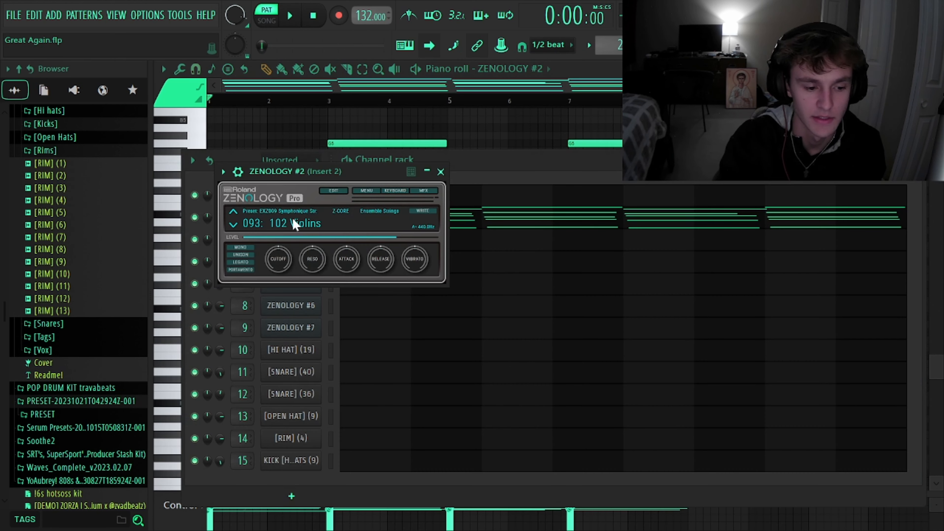
Return to the ZENOLOGY #2 notes in the piano roll and play the pattern through.
{"action": "key", "text": "F7"}
{"action": "scroll", "coordinate": [428, 270], "scroll_direction": "down", "scroll_amount": 2}
{"action": "scroll", "coordinate": [263, 308], "scroll_direction": "up", "scroll_amount": 2}
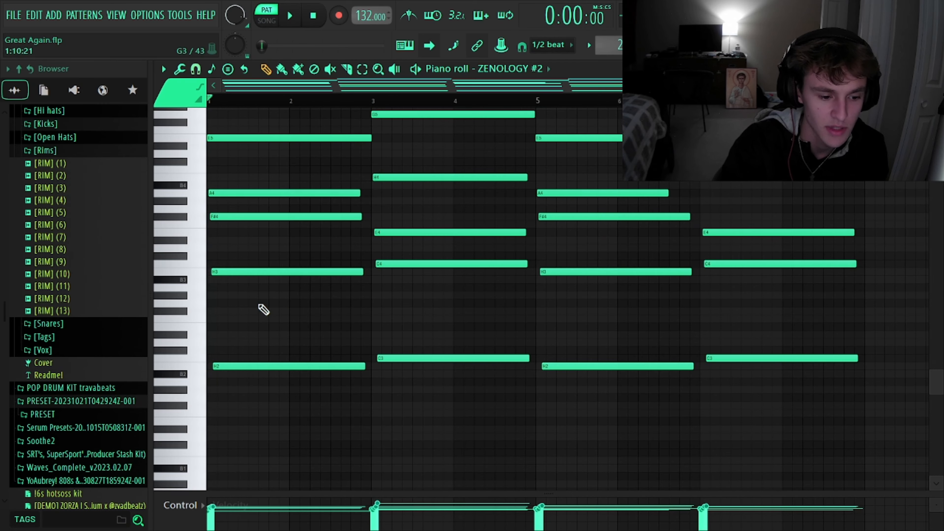
{"action": "scroll", "coordinate": [260, 305], "scroll_direction": "up", "scroll_amount": 2}
{"action": "scroll", "coordinate": [260, 305], "scroll_direction": "up", "scroll_amount": 2}
{"action": "scroll", "coordinate": [259, 305], "scroll_direction": "down", "scroll_amount": 3}
{"action": "key", "text": "space"}
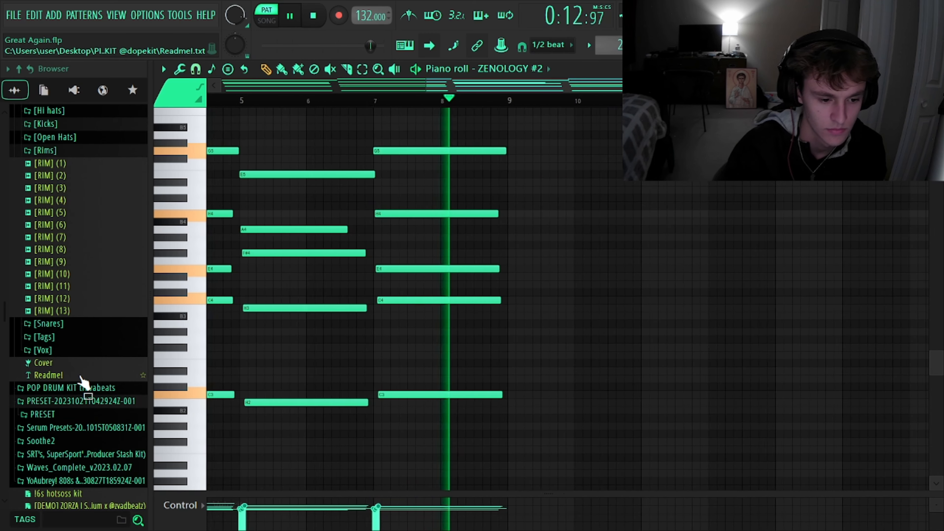
{"action": "key", "text": "space"}
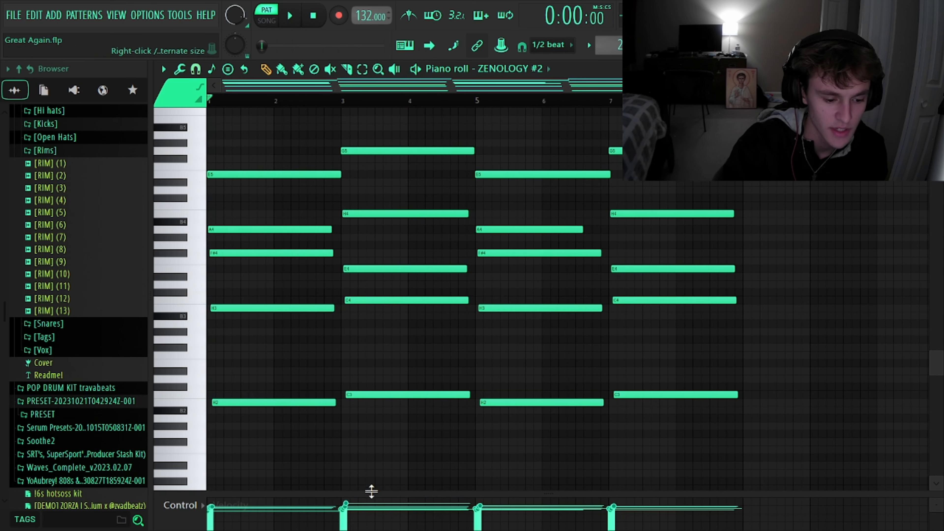
Enlarge the velocity lane of ZENOLOGY #2 and examine the note velocities and staggered starts of the first chords.
{"action": "left_click_drag", "start_coordinate": [371, 491], "coordinate": [382, 449]}
{"action": "scroll", "coordinate": [219, 277], "scroll_direction": "up", "scroll_amount": 5}
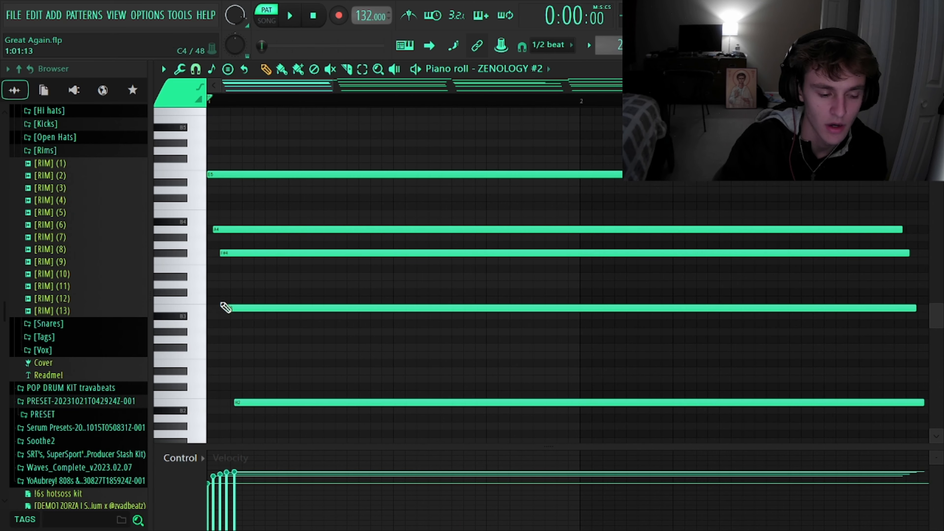
{"action": "scroll", "coordinate": [233, 280], "scroll_direction": "down", "scroll_amount": 5}
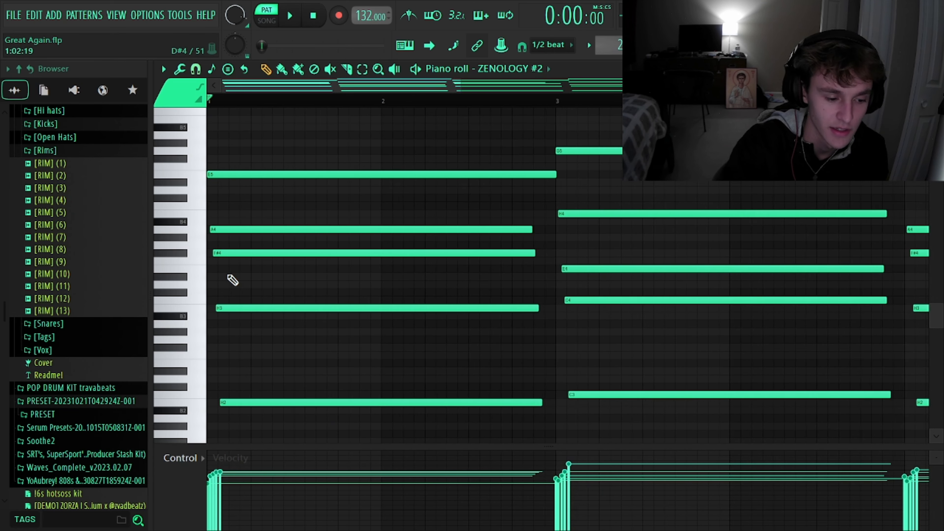
{"action": "scroll", "coordinate": [594, 242], "scroll_direction": "right", "scroll_amount": 4}
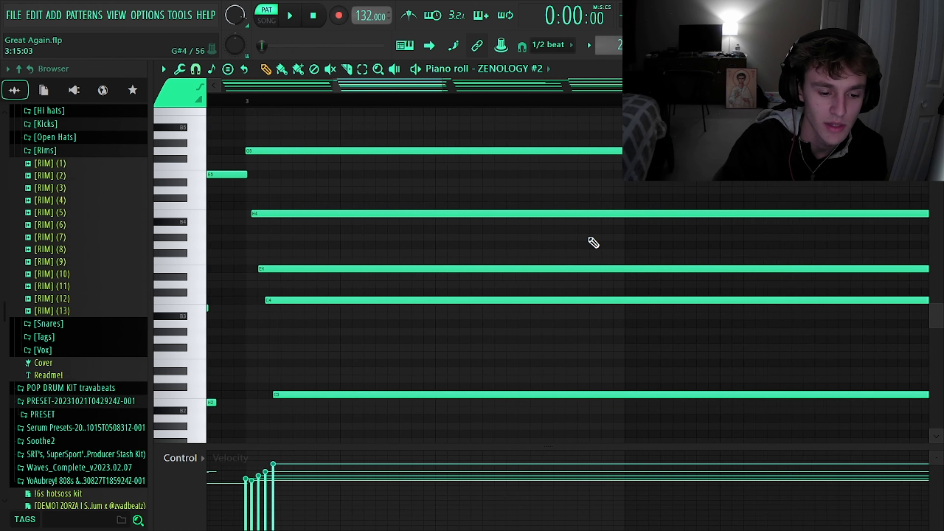
{"action": "scroll", "coordinate": [593, 242], "scroll_direction": "right", "scroll_amount": 12}
Inspect the settings of the Track 1 (consolidated) audio clip in the playlist, and switch playback to song mode.
{"action": "key", "text": "F5"}
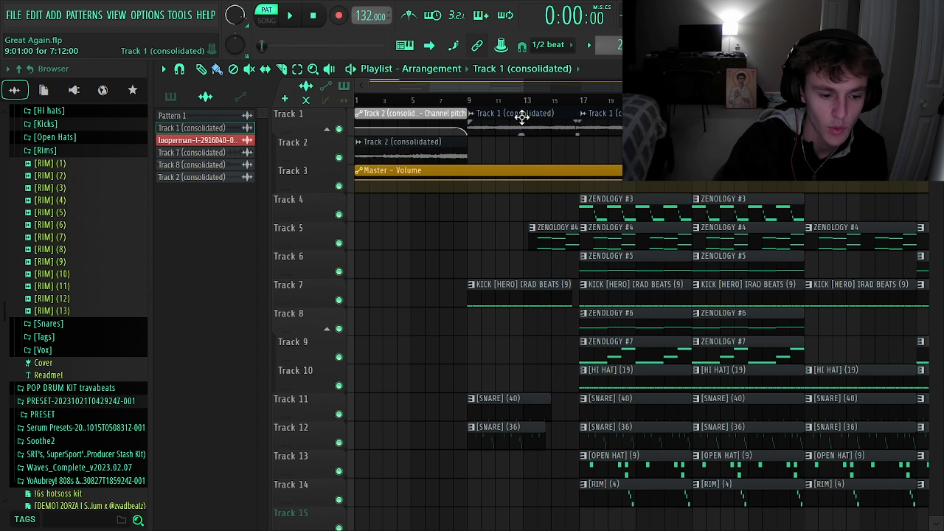
{"action": "double_click", "coordinate": [522, 118]}
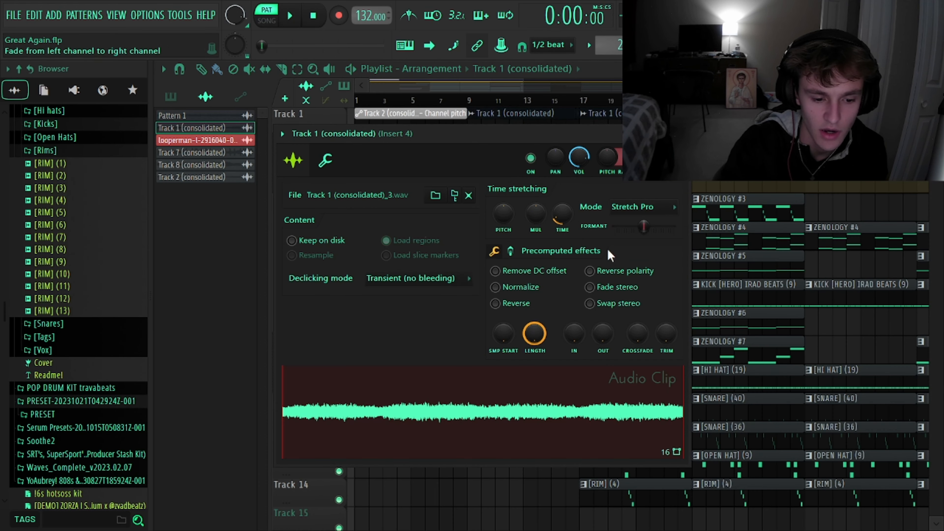
{"action": "left_click", "coordinate": [683, 134]}
{"action": "key", "text": "l"}
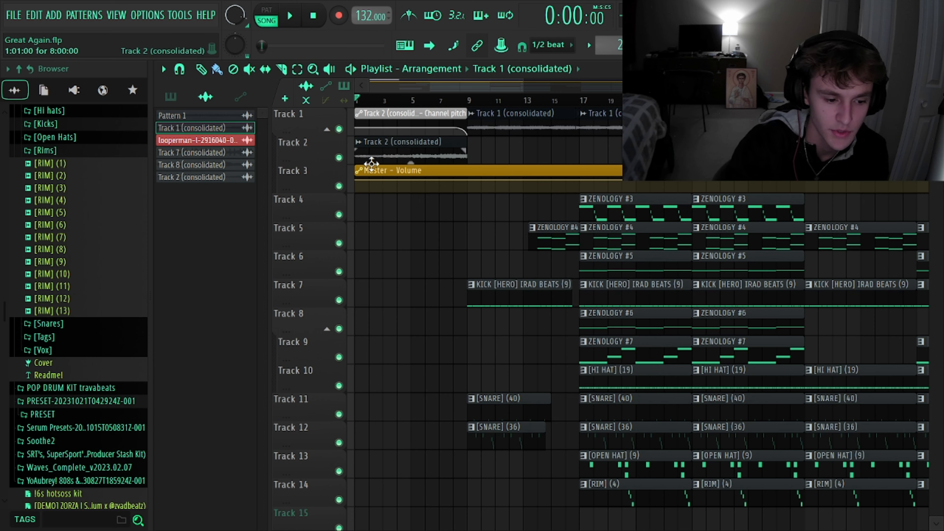
Open the ZENOLOGY pattern in the piano roll and play its chords.
{"action": "left_click", "coordinate": [171, 96]}
{"action": "double_click", "coordinate": [193, 120]}
{"action": "scroll", "coordinate": [442, 233], "scroll_direction": "up", "scroll_amount": 1}
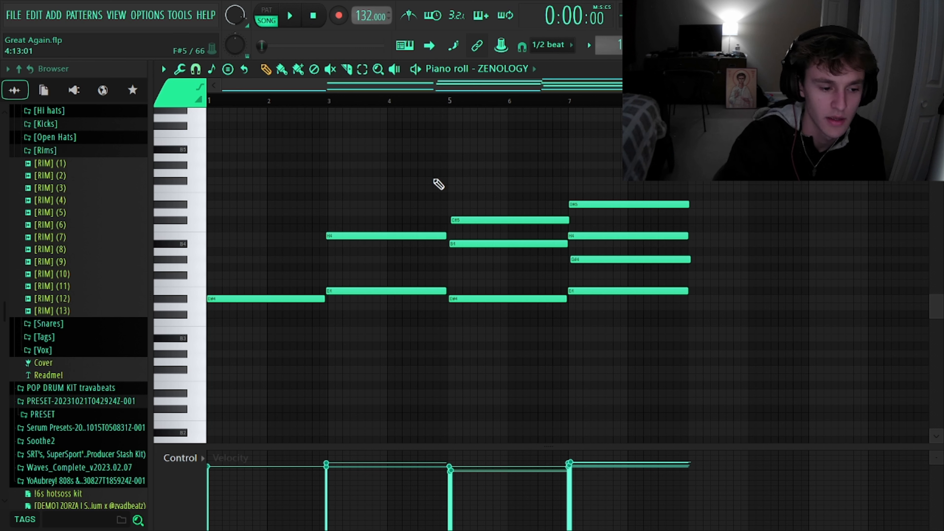
{"action": "key", "text": "space"}
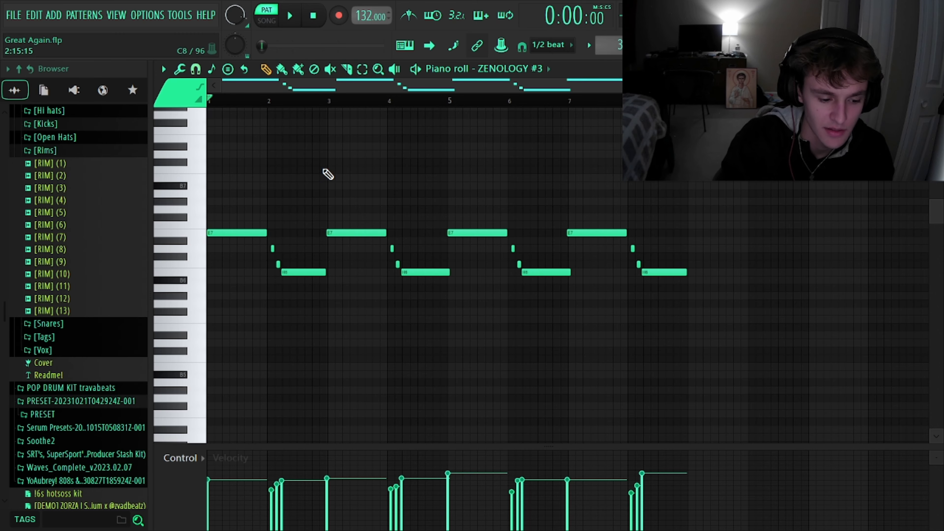
Play the ZENOLOGY #3 melody through.
{"action": "scroll", "coordinate": [324, 170], "scroll_direction": "up", "scroll_amount": 2}
{"action": "scroll", "coordinate": [323, 170], "scroll_direction": "left", "scroll_amount": 1}
{"action": "key", "text": "space"}
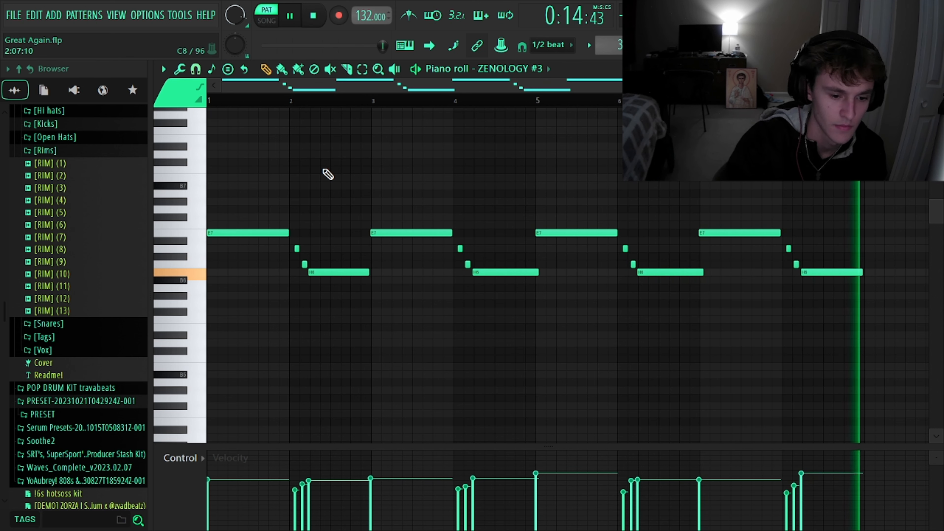
{"action": "key", "text": "space"}
Select the two short notes at the start of bar 2 in ZENOLOGY #3 and enlarge the velocity lane to inspect them.
{"action": "scroll", "coordinate": [246, 284], "scroll_direction": "up", "scroll_amount": 5, "text": "ctrl"}
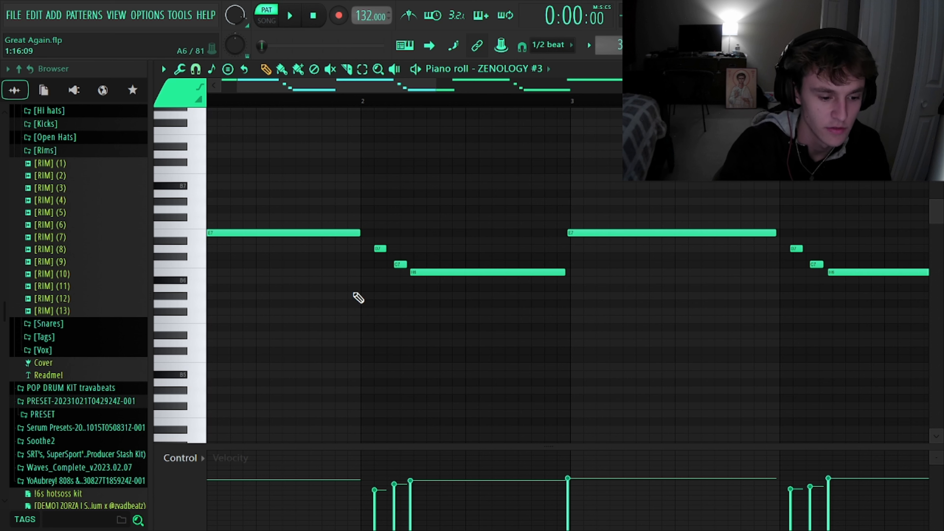
{"action": "left_click_drag", "start_coordinate": [354, 291], "coordinate": [405, 248]}
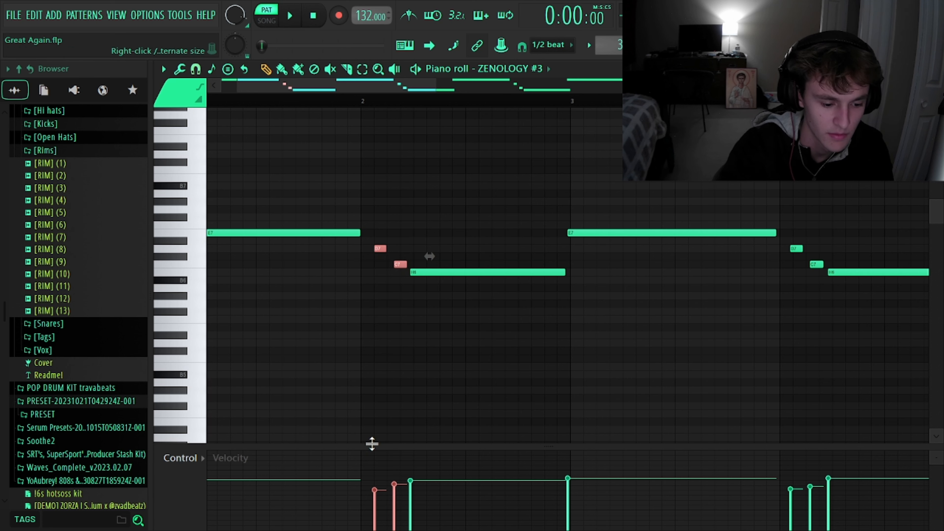
{"action": "left_click_drag", "start_coordinate": [371, 445], "coordinate": [388, 417]}
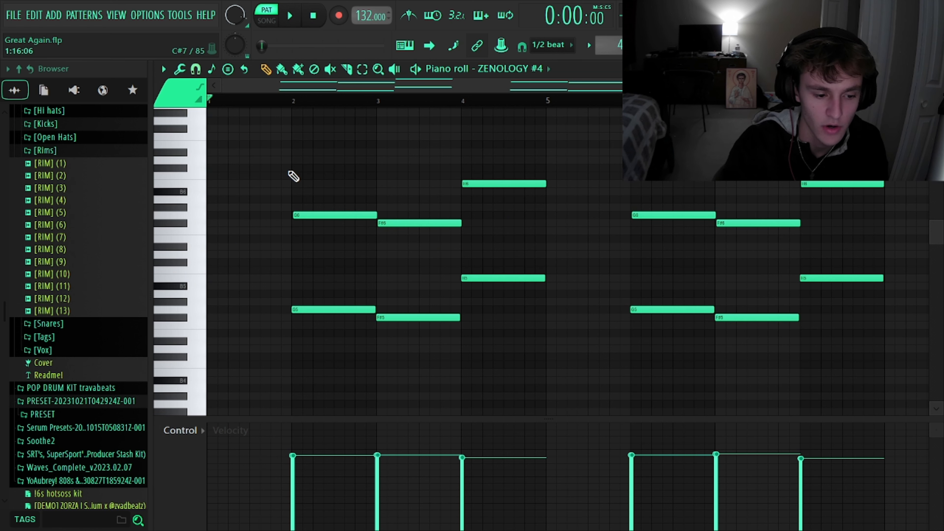
Play the ZENOLOGY #4 pattern.
{"action": "key", "text": "space"}
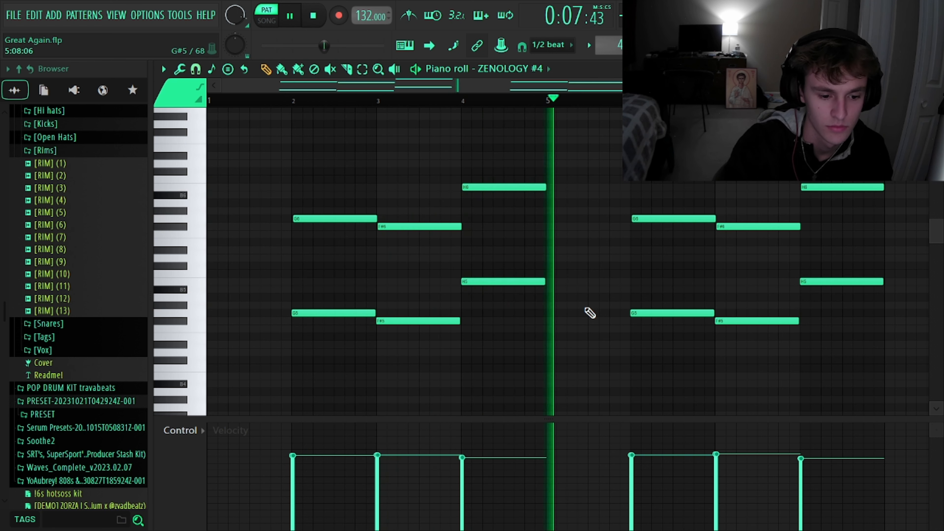
{"action": "key", "text": "space"}
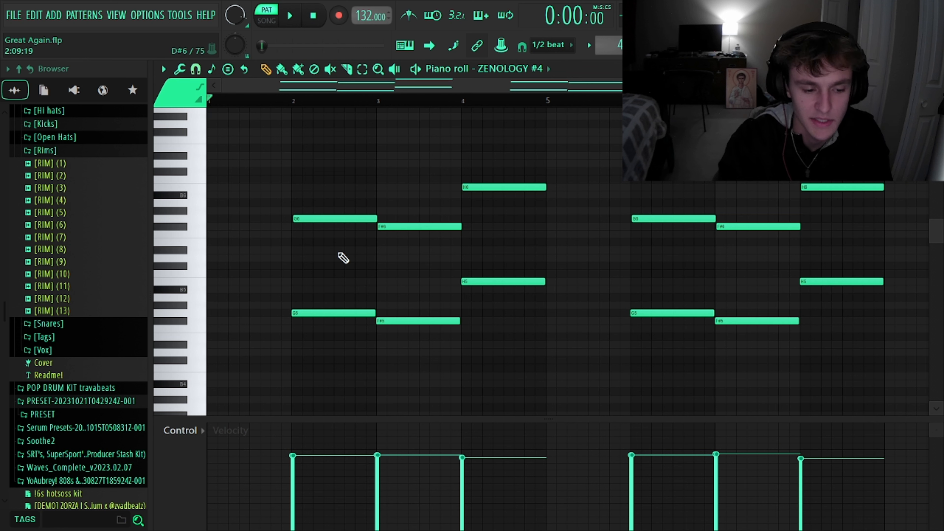
Try duplicating the three lower notes in bars 2 to 4 of ZENOLOGY #4 an octave higher, and delete the copies.
{"action": "left_click_drag", "start_coordinate": [314, 359], "coordinate": [566, 218]}
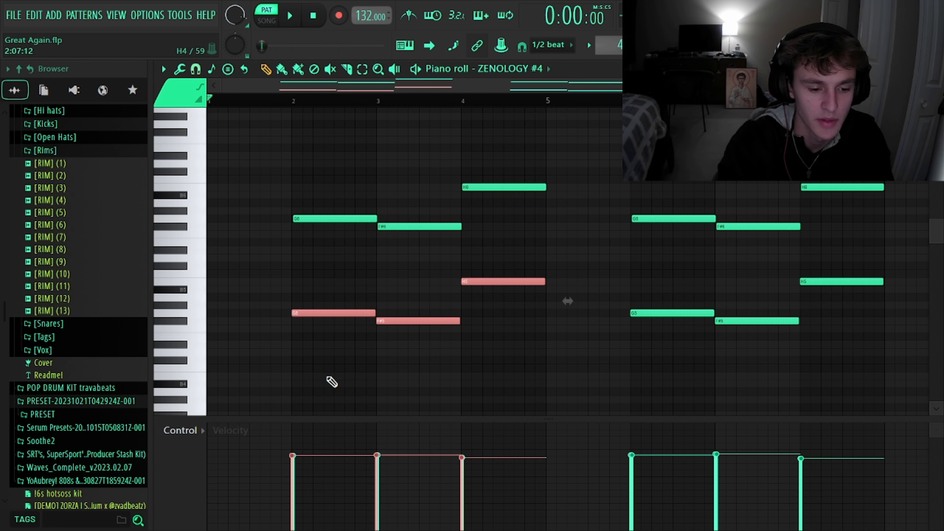
{"action": "key", "text": "ctrl+c"}
{"action": "key", "text": "ctrl+v"}
{"action": "key", "text": "ctrl+Up"}
{"action": "key", "text": "Delete"}
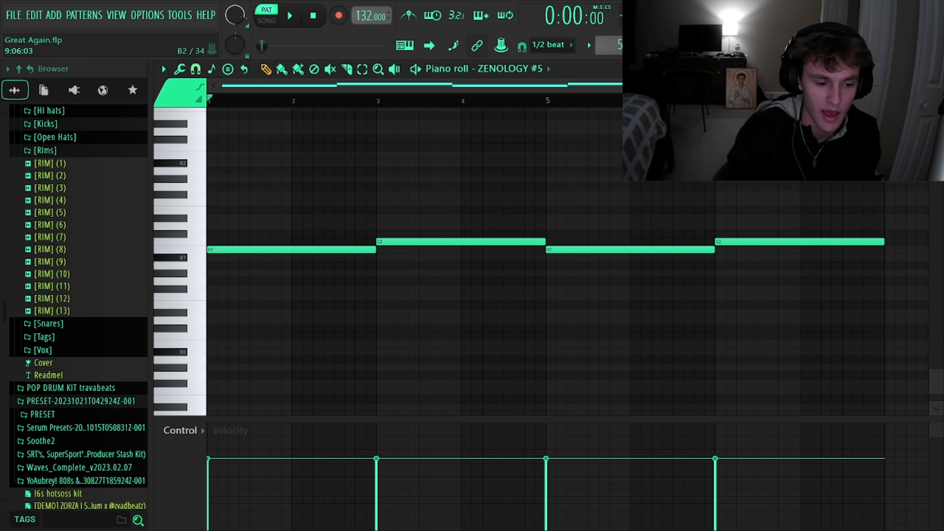
Play the ZENOLOGY #5 bass pattern.
{"action": "key", "text": "space"}
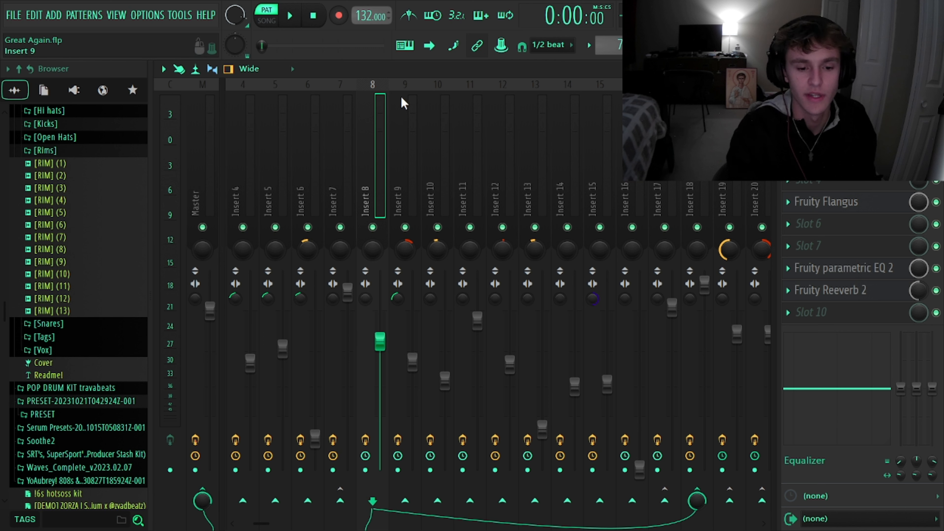
Inspect the Fruity Flangus, Fruity parametric EQ 2 and Fruity Reeverb 2 settings on mixer Insert 8.
{"action": "left_click", "coordinate": [818, 203]}
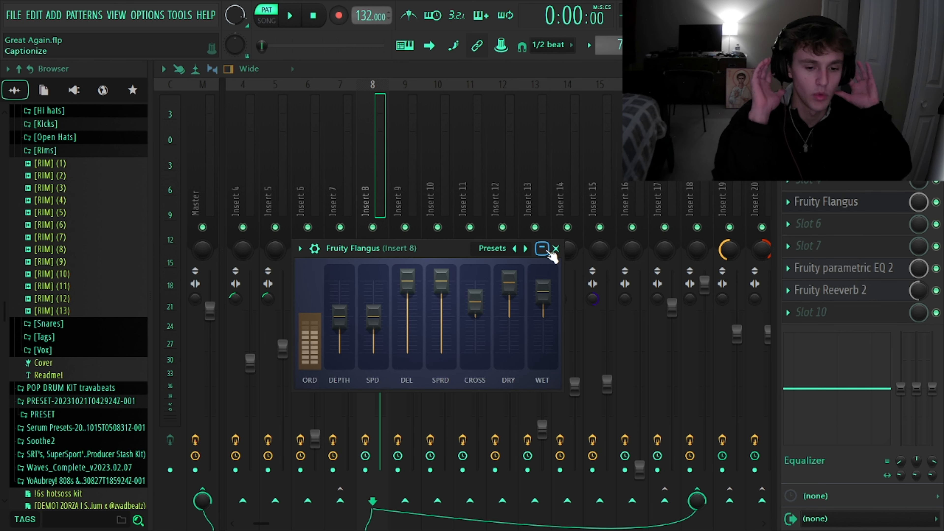
{"action": "left_click", "coordinate": [826, 272]}
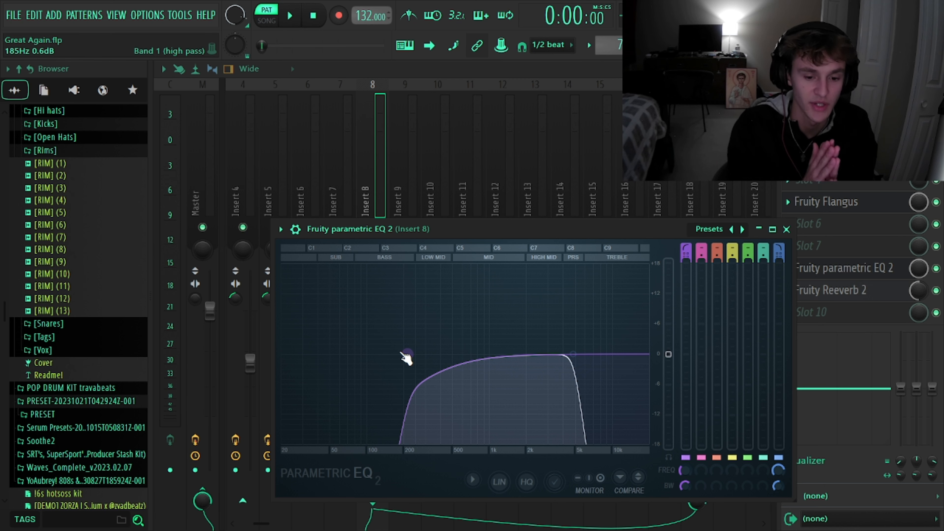
{"action": "key", "text": "Escape"}
{"action": "left_click", "coordinate": [808, 292]}
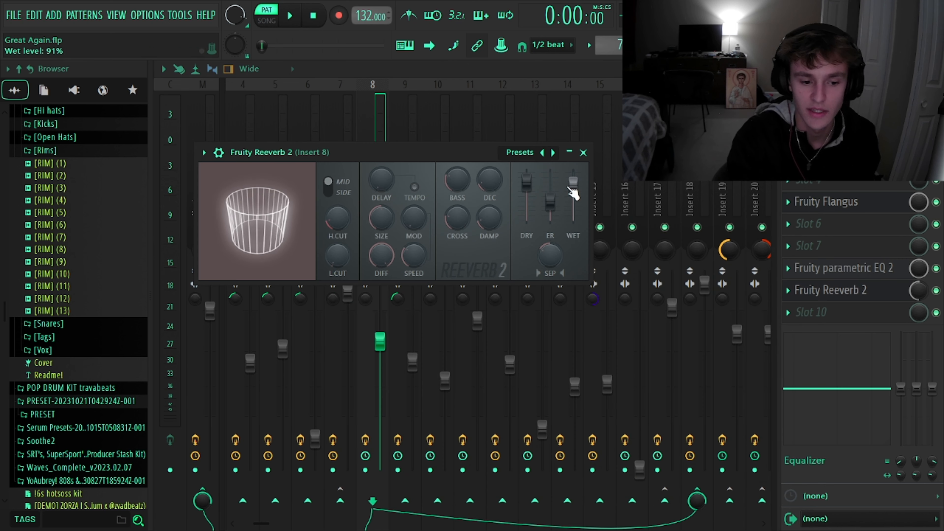
{"action": "left_click", "coordinate": [583, 153]}
Inspect the Fruity parametric EQ 2 and Fruity Delay 3 settings on mixer Insert 18.
{"action": "left_click", "coordinate": [706, 197]}
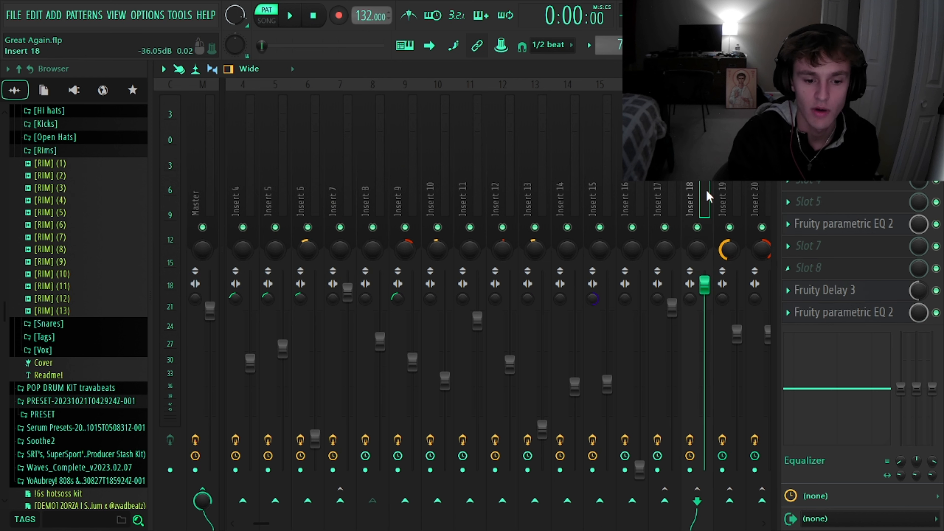
{"action": "left_click", "coordinate": [853, 229]}
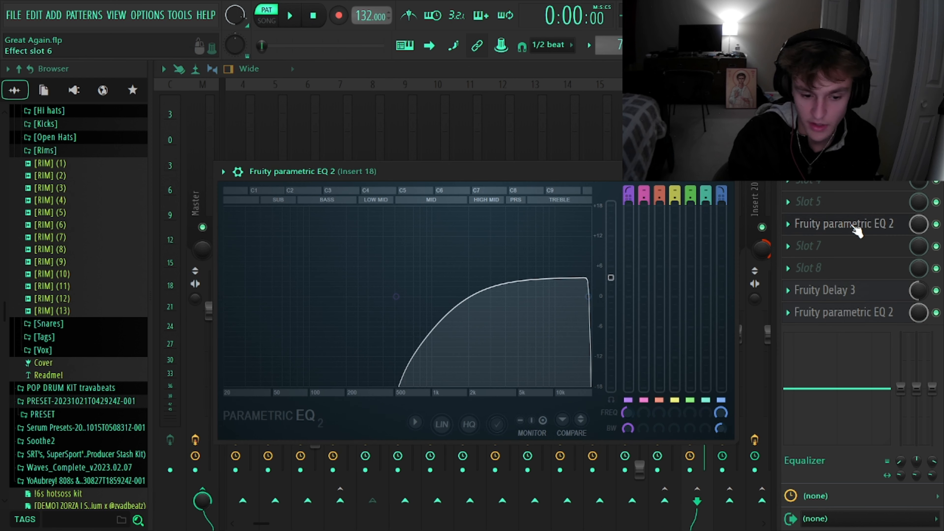
{"action": "left_click", "coordinate": [853, 300]}
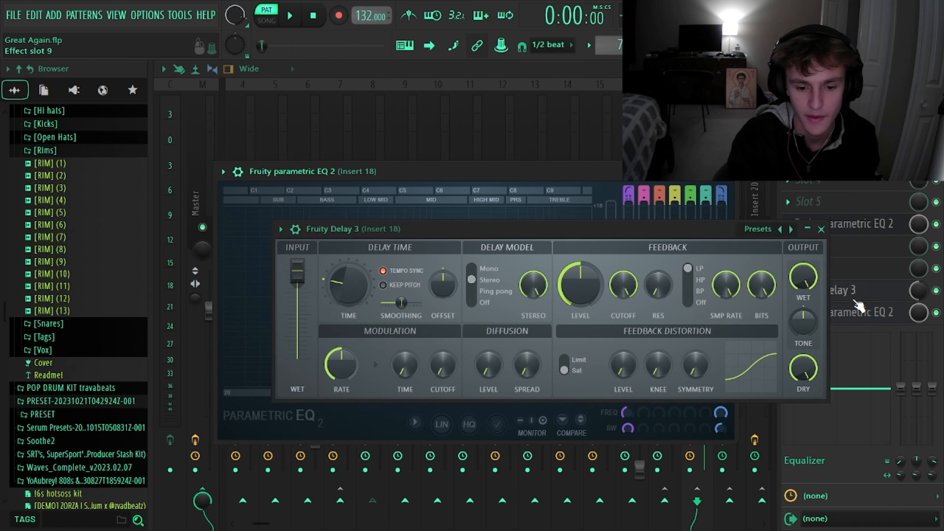
{"action": "key", "text": "Escape"}
{"action": "key", "text": "Escape"}
{"action": "left_click", "coordinate": [870, 290]}
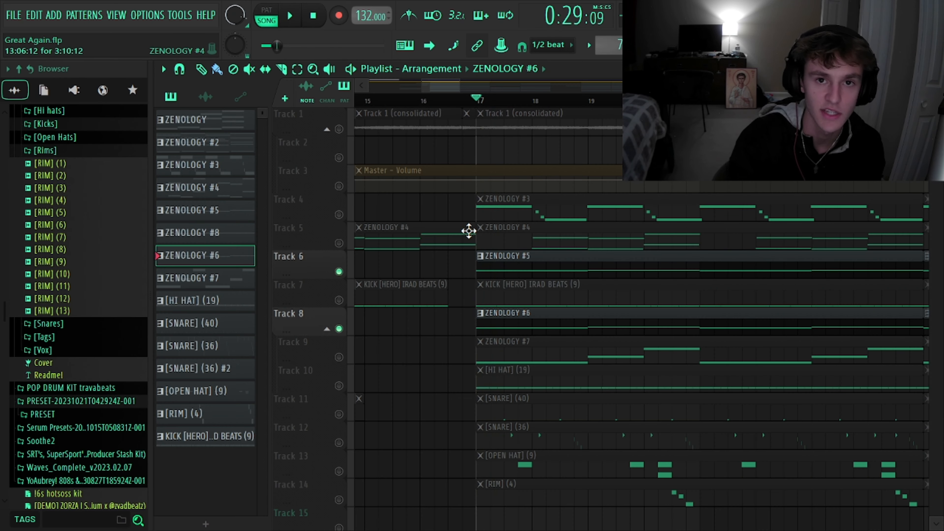
Play ZENOLOGY #5 and ZENOLOGY #6 together from bar 17, and play the ZENOLOGY #7 notes with their piano roll open.
{"action": "key", "text": "space"}
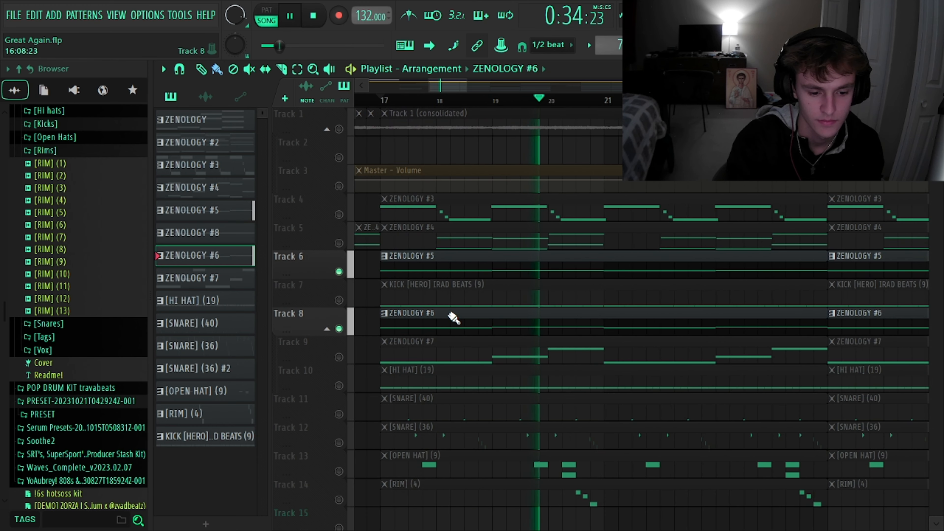
{"action": "scroll", "coordinate": [449, 313], "scroll_direction": "left", "scroll_amount": 2}
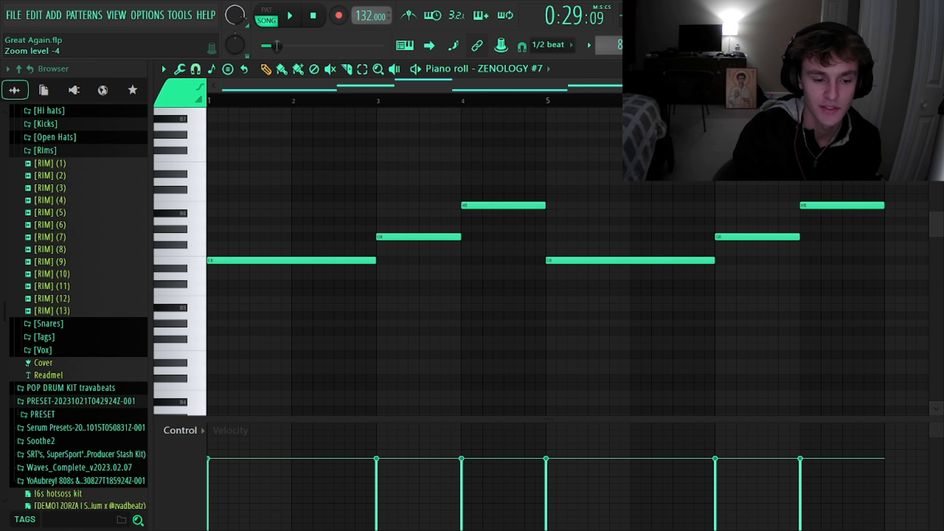
{"action": "key", "text": "space"}
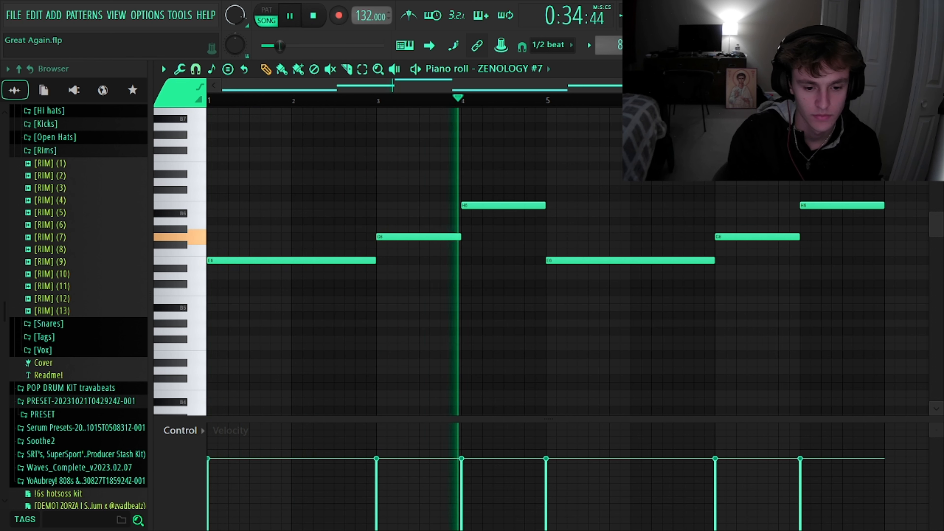
{"action": "key", "text": "space"}
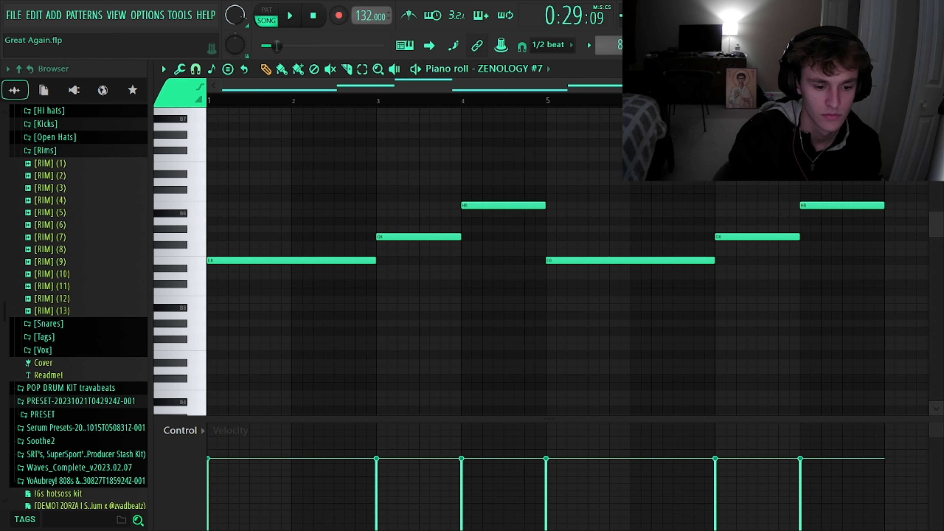
Play all the ZENOLOGY melody layers together in the playlist from bar 17 with the drum tracks muted.
{"action": "key", "text": "F5"}
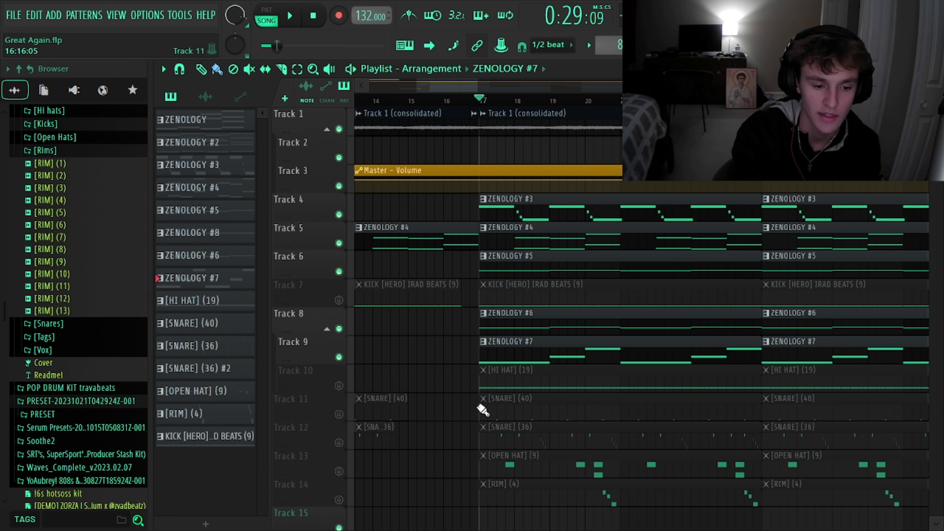
{"action": "key", "text": "space"}
{"action": "scroll", "coordinate": [483, 410], "scroll_direction": "down", "scroll_amount": 2}
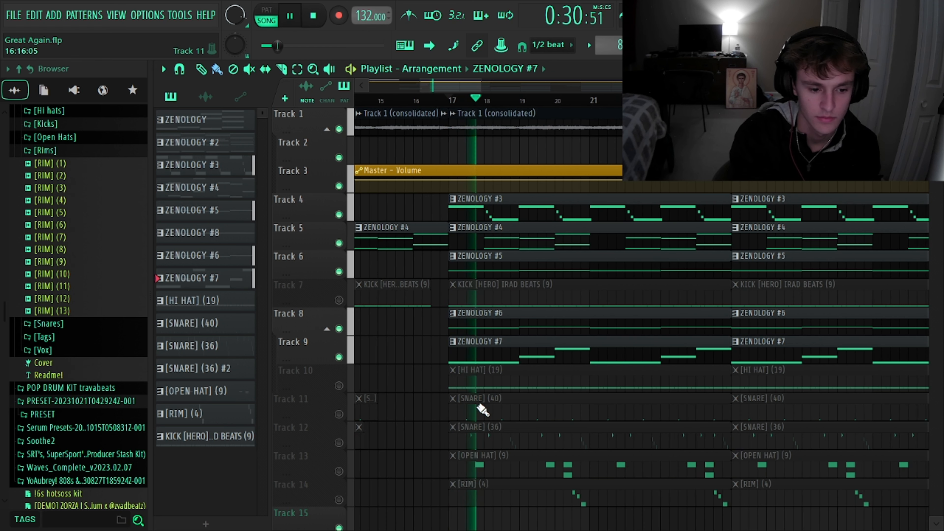
{"action": "scroll", "coordinate": [628, 381], "scroll_direction": "down", "scroll_amount": 2}
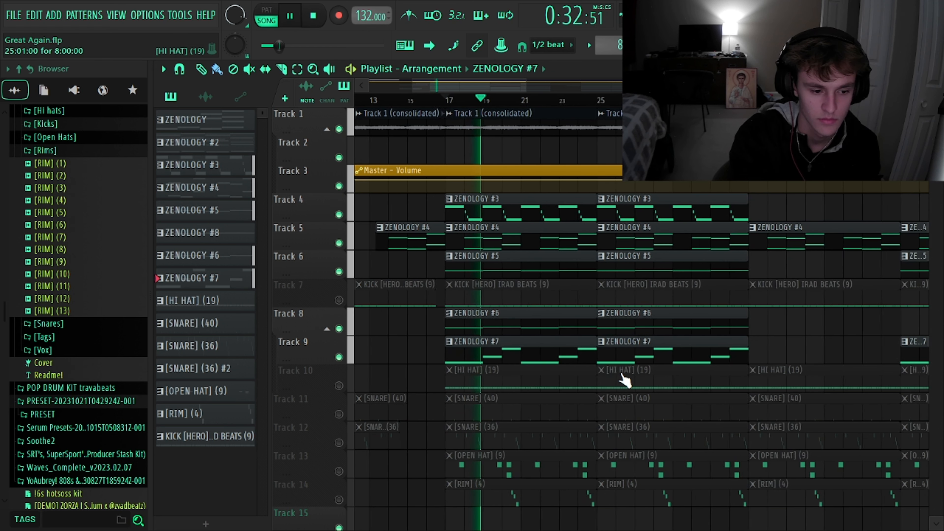
{"action": "scroll", "coordinate": [625, 379], "scroll_direction": "left", "scroll_amount": 2}
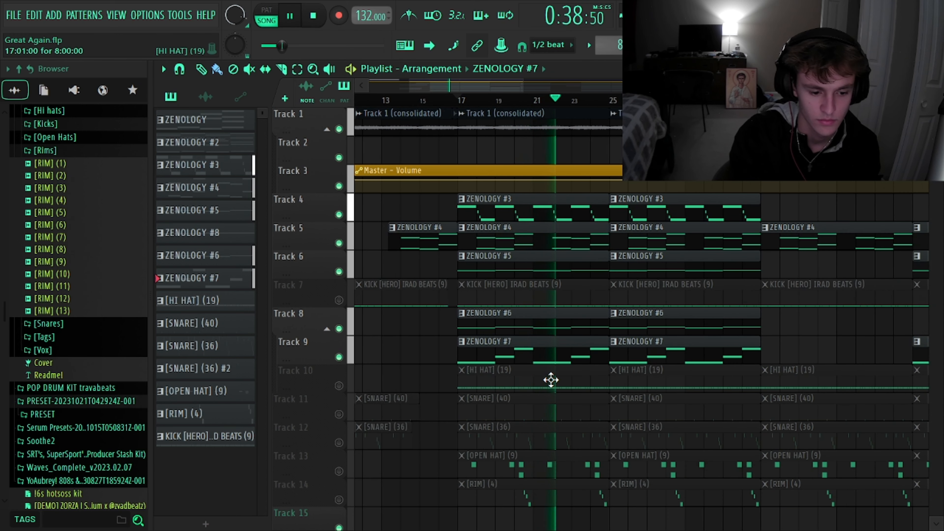
{"action": "scroll", "coordinate": [551, 379], "scroll_direction": "up", "scroll_amount": 2}
{"action": "scroll", "coordinate": [551, 379], "scroll_direction": "down", "scroll_amount": 2}
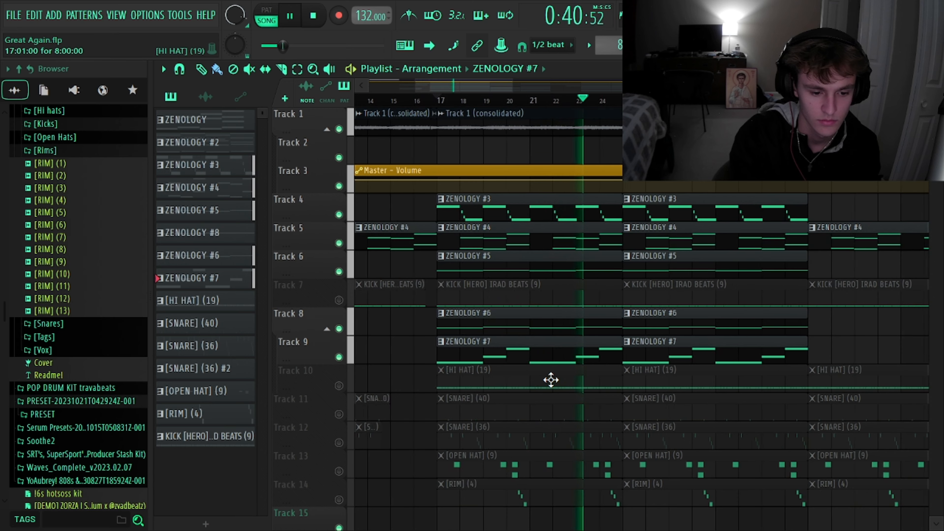
{"action": "scroll", "coordinate": [551, 380], "scroll_direction": "up", "scroll_amount": 2}
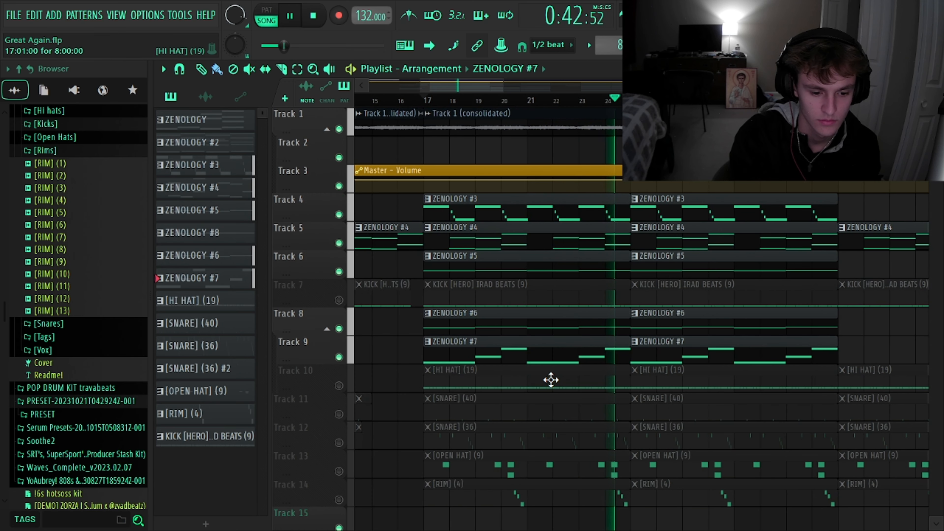
{"action": "key", "text": "space"}
Examine the KICK [HERO] IRAD BEATS (9) notes, and isolate Tracks 6, 7 and 8 to hear the kick with the bass layers.
{"action": "double_click", "coordinate": [470, 291]}
{"action": "scroll", "coordinate": [470, 292], "scroll_direction": "down", "scroll_amount": 5}
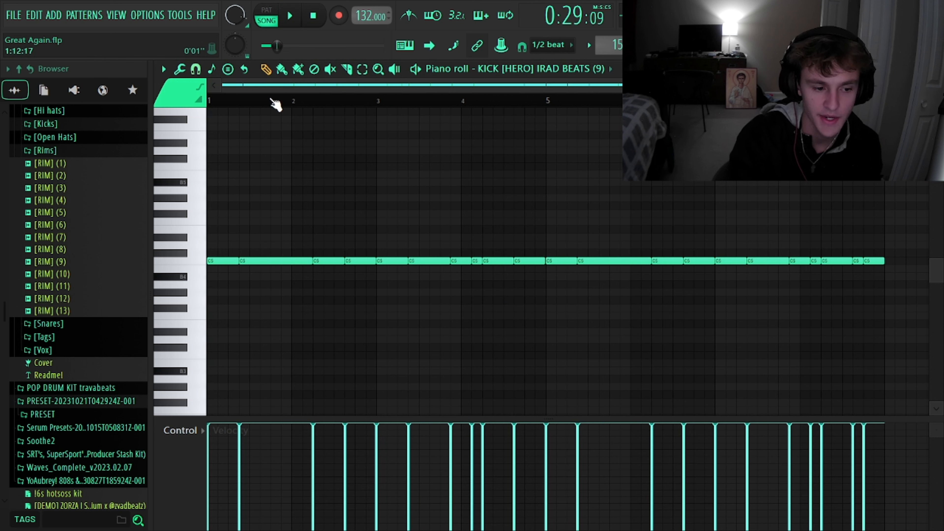
{"action": "left_click", "coordinate": [272, 17]}
{"action": "key", "text": "F7"}
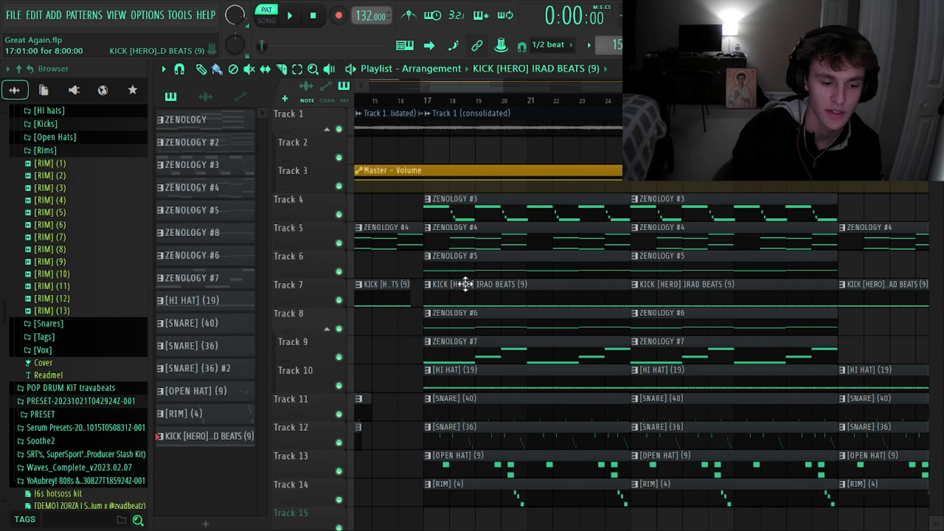
{"action": "right_click", "coordinate": [338, 272]}
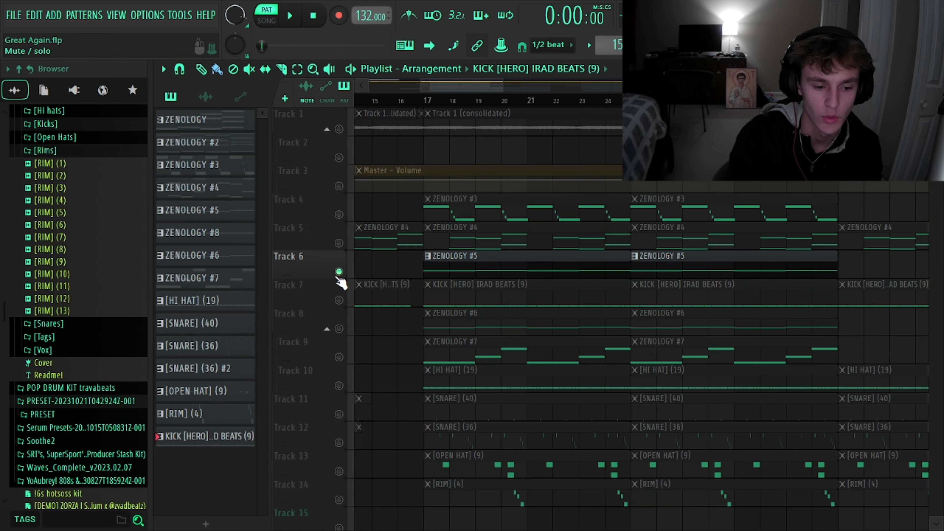
{"action": "left_click", "coordinate": [339, 301]}
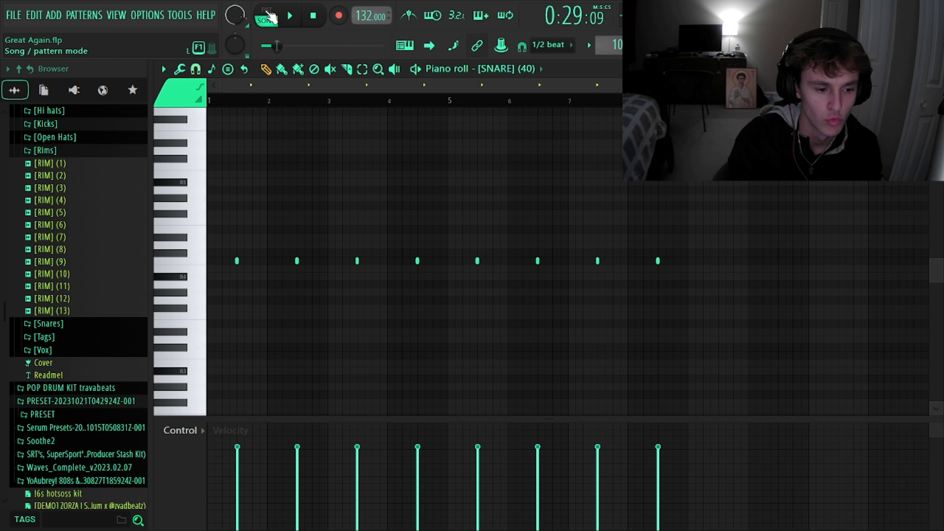
Play the [SNARE] (40) and [HI HAT] (19) patterns in pattern mode.
{"action": "key", "text": "l"}
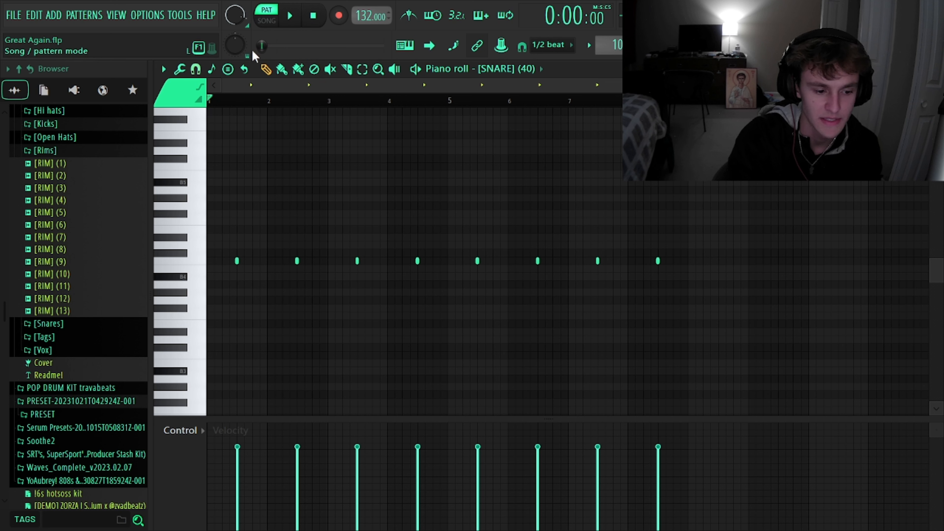
{"action": "key", "text": "space"}
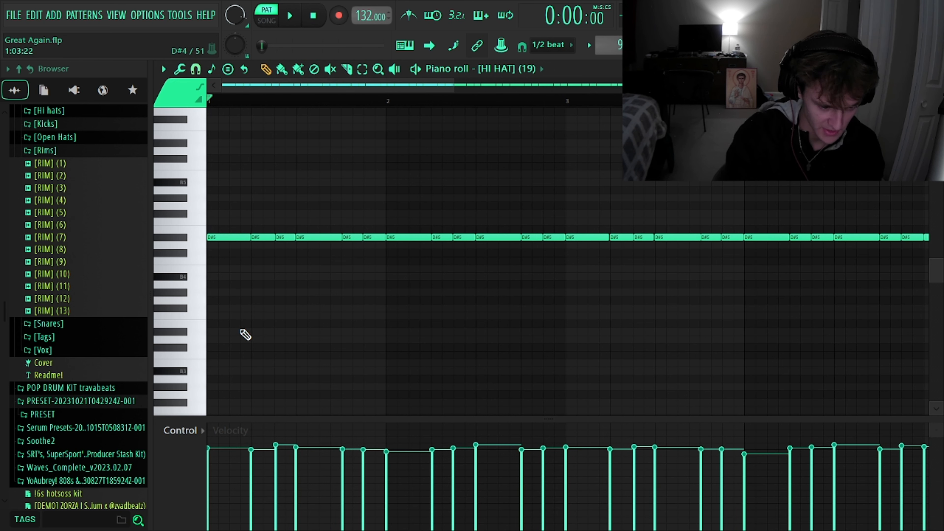
{"action": "key", "text": "space"}
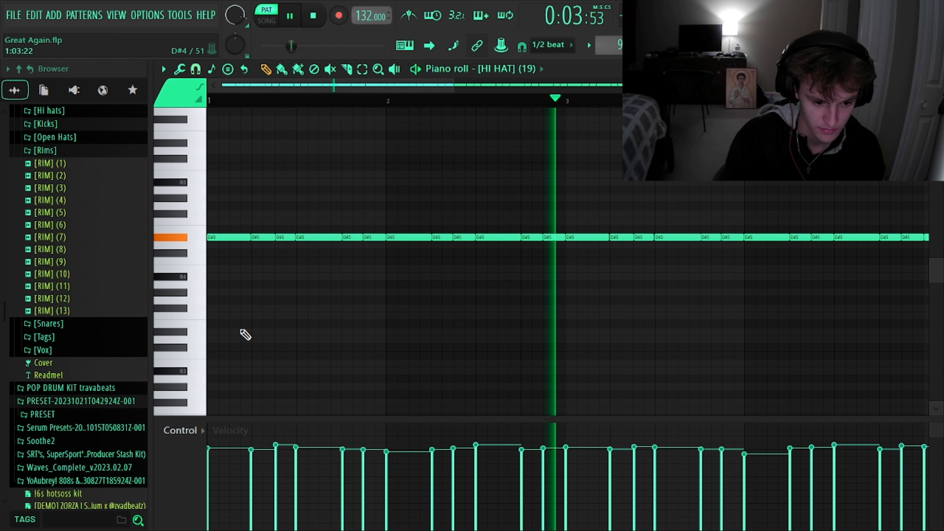
{"action": "key", "text": "space"}
Examine the [SNARE] (36) notes in an enlarged note area, and isolate Tracks 11 and 12 to hear both snares.
{"action": "left_click_drag", "start_coordinate": [446, 423], "coordinate": [443, 456]}
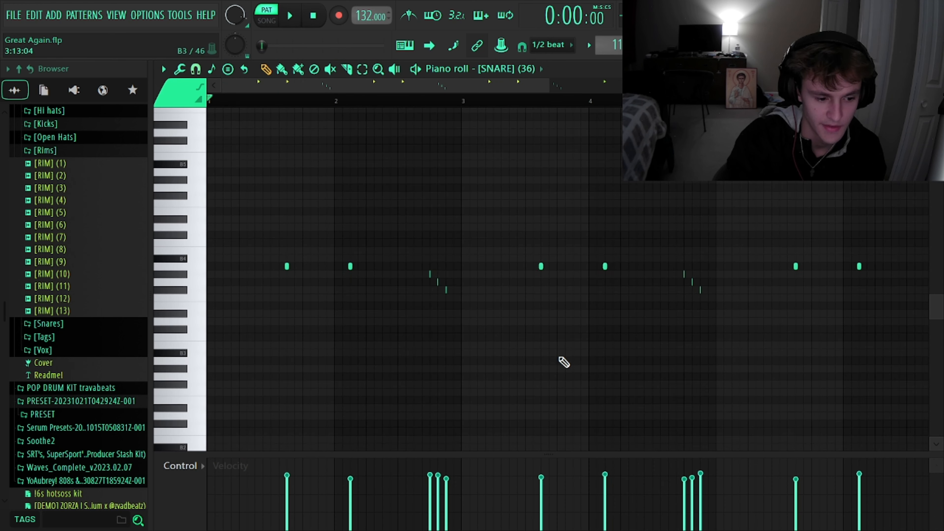
{"action": "scroll", "coordinate": [563, 361], "scroll_direction": "down", "scroll_amount": 2}
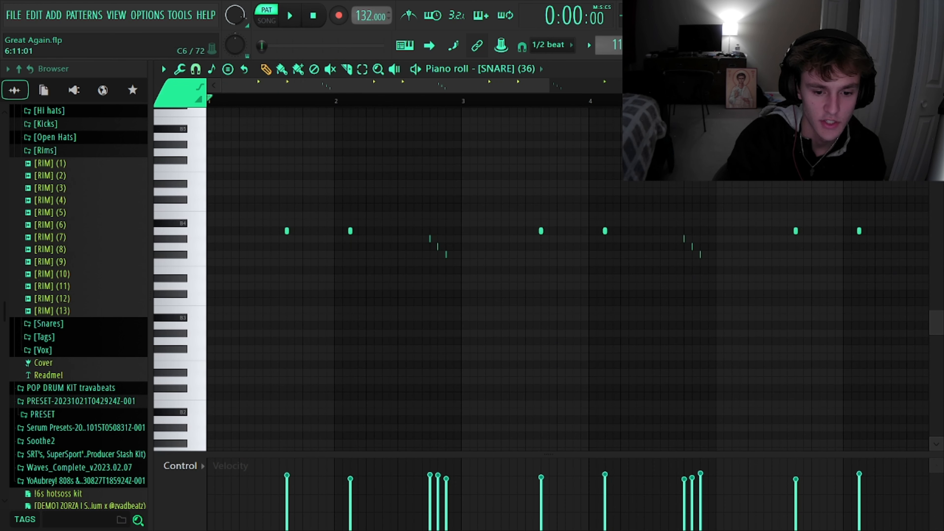
{"action": "left_click", "coordinate": [162, 64]}
{"action": "scroll", "coordinate": [594, 390], "scroll_direction": "right", "scroll_amount": 2}
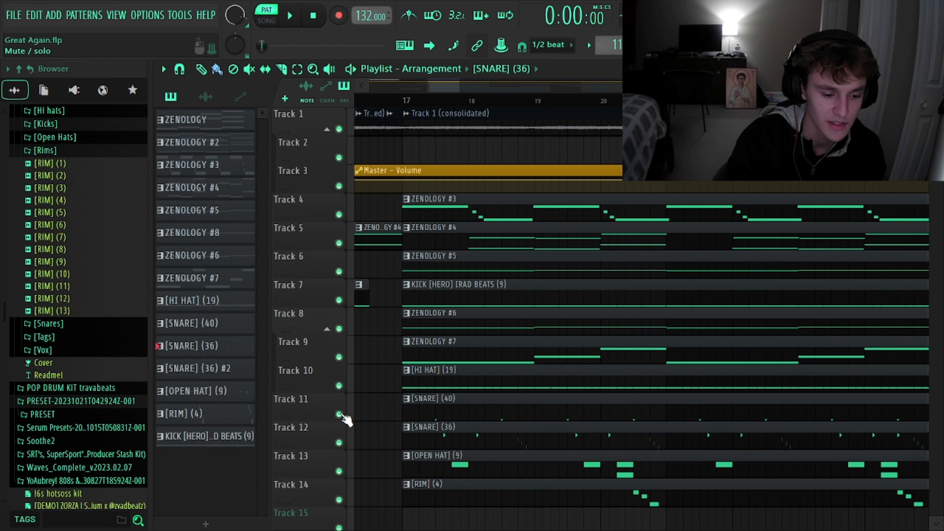
{"action": "right_click", "coordinate": [340, 415]}
{"action": "left_click", "coordinate": [337, 442]}
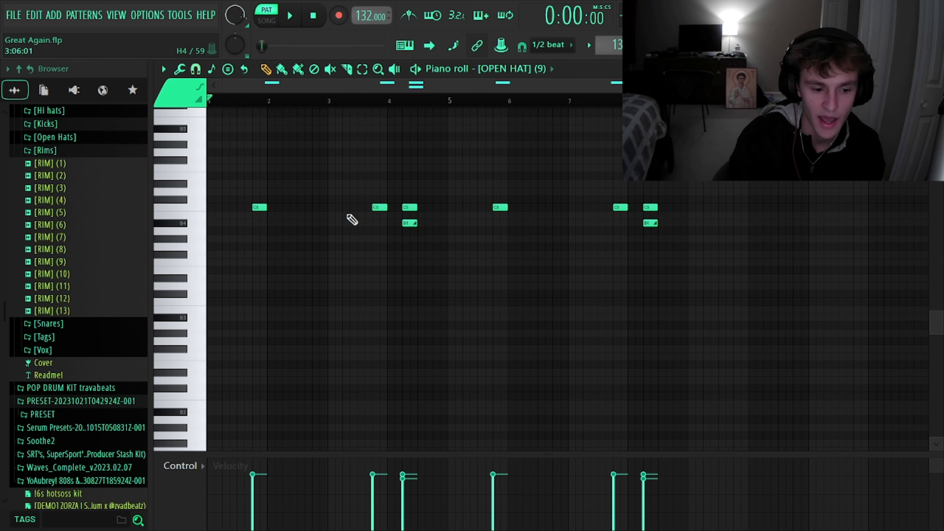
Play the [OPEN HAT] (9) pattern in the piano roll.
{"action": "scroll", "coordinate": [352, 220], "scroll_direction": "up", "scroll_amount": 2}
{"action": "scroll", "coordinate": [352, 219], "scroll_direction": "left", "scroll_amount": 2}
{"action": "key", "text": "space"}
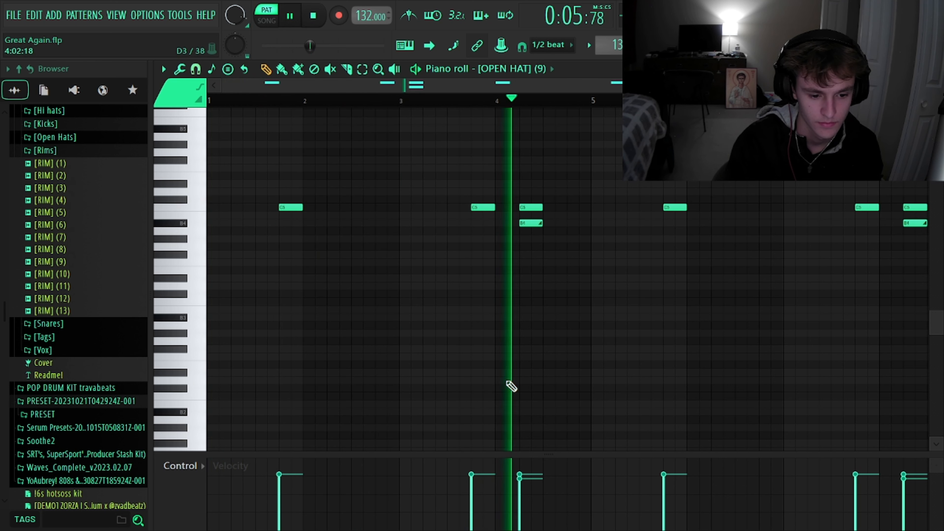
{"action": "key", "text": "space"}
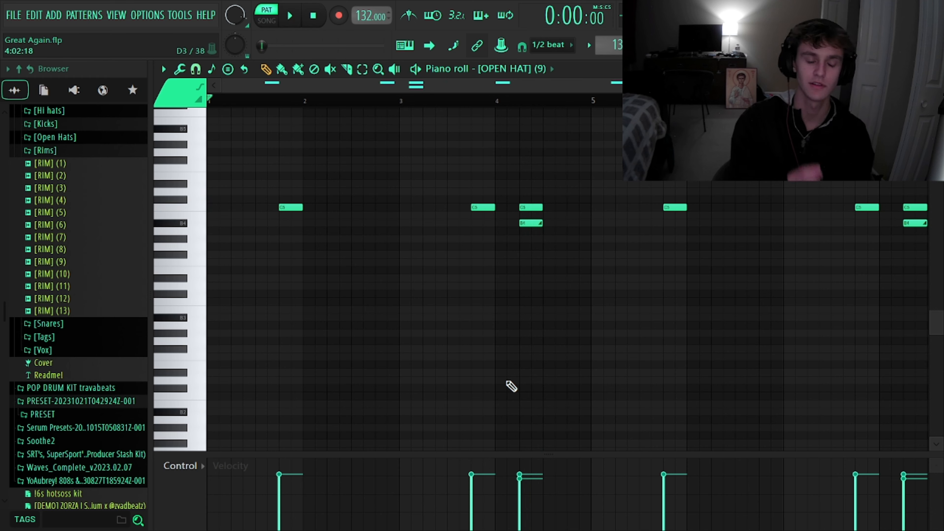
Examine the slide note beneath the open hat note in bar 4.
{"action": "scroll", "coordinate": [521, 249], "scroll_direction": "up", "scroll_amount": 3}
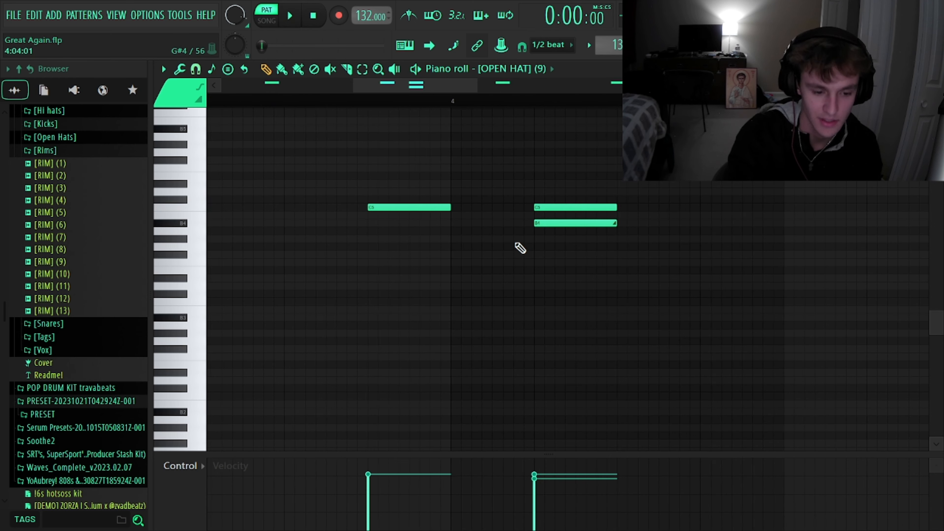
{"action": "scroll", "coordinate": [549, 225], "scroll_direction": "down", "scroll_amount": 4}
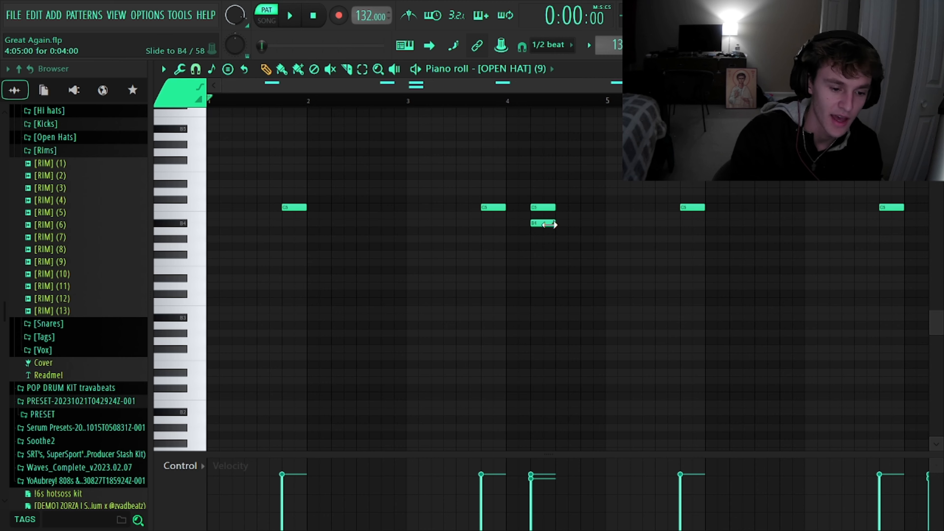
{"action": "scroll", "coordinate": [549, 224], "scroll_direction": "down", "scroll_amount": 2}
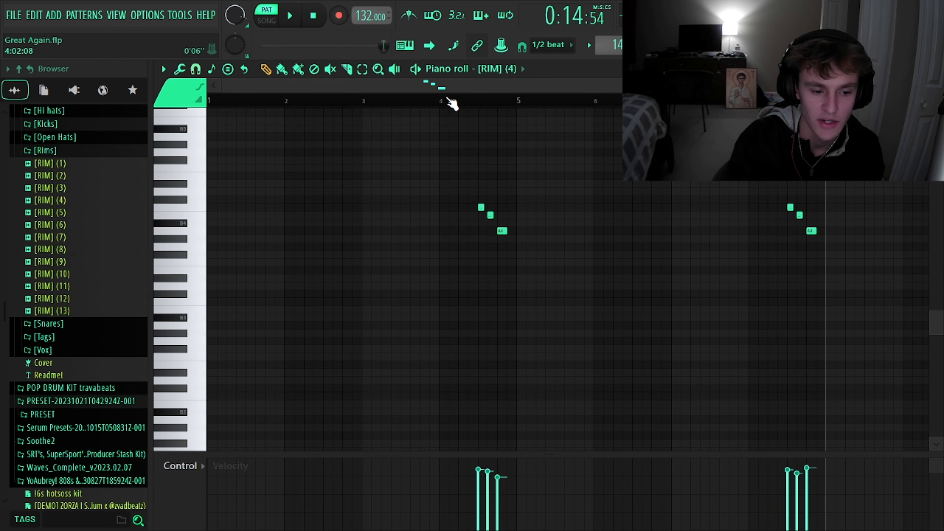
Play the [RIM] (4) pattern from about bar 4, and play the isolated drum tracks together from bar 17.
{"action": "left_click", "coordinate": [411, 101]}
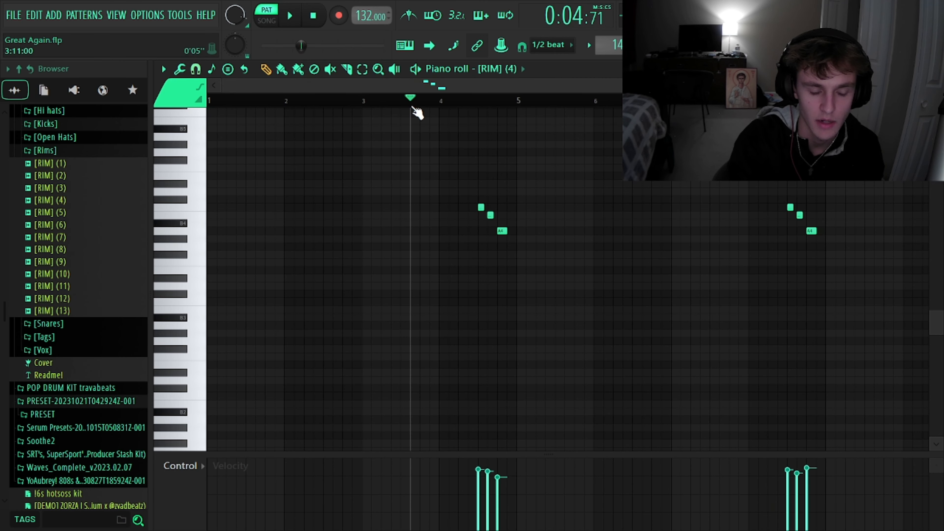
{"action": "left_click_drag", "start_coordinate": [413, 108], "coordinate": [442, 160]}
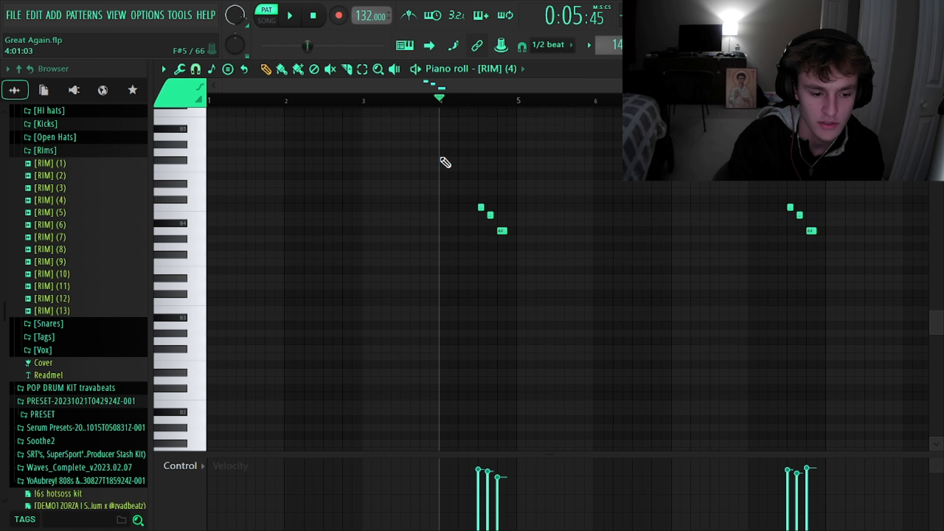
{"action": "key", "text": "space"}
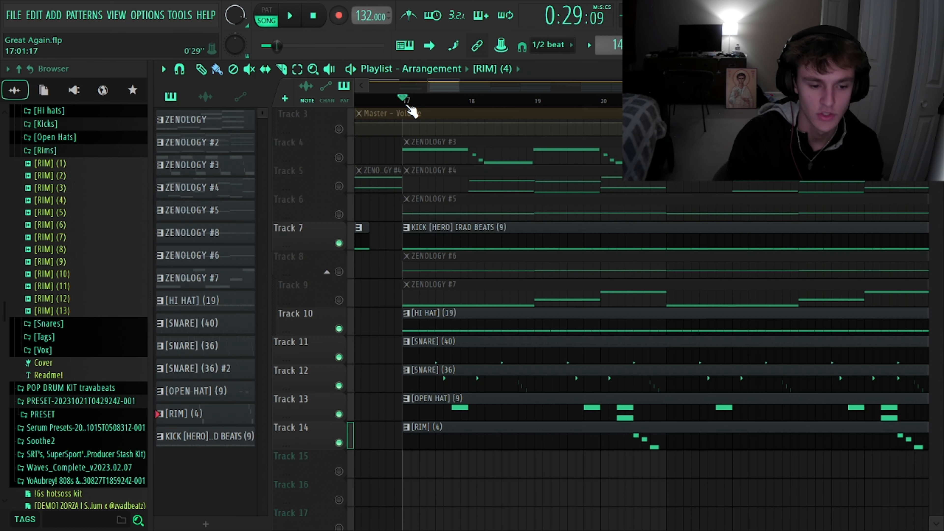
{"action": "key", "text": "space"}
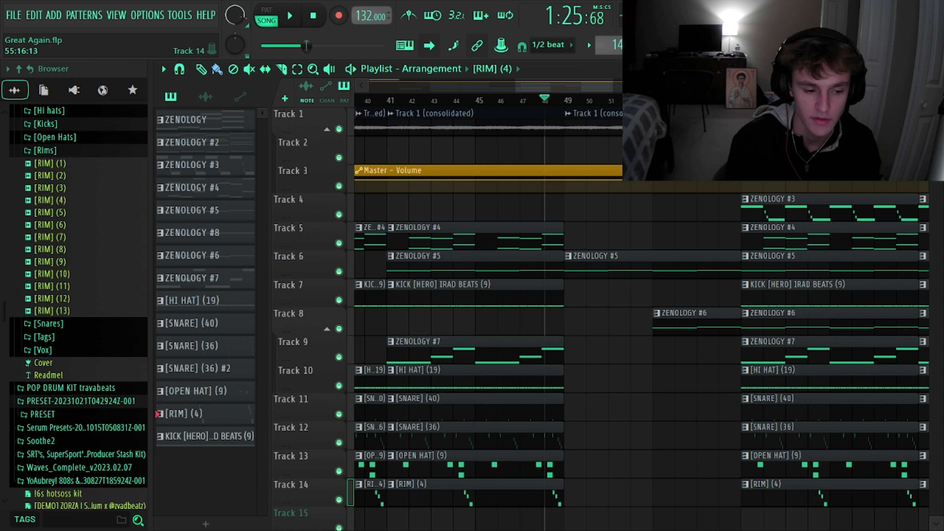
Play the full arrangement from bar 49, where the ZENOLOGY #5 breakdown starts.
{"action": "left_click_drag", "start_coordinate": [592, 97], "coordinate": [565, 97]}
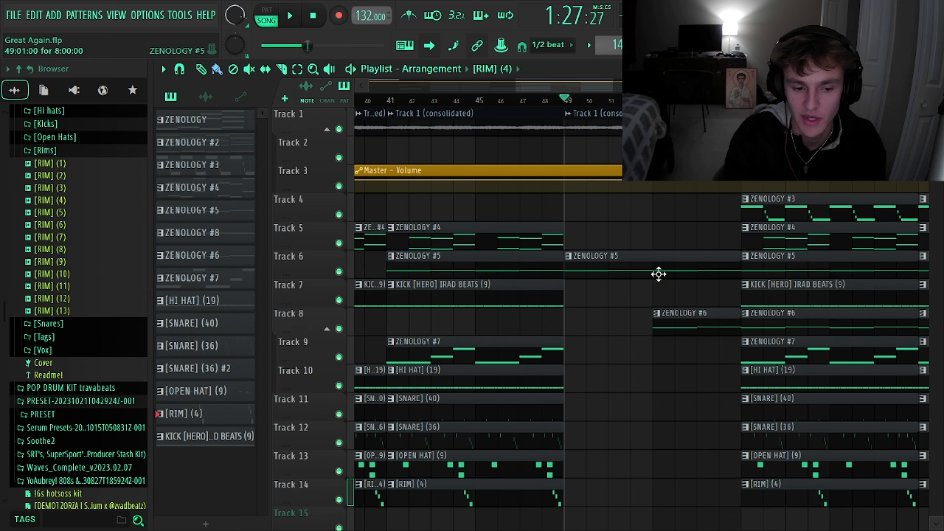
{"action": "key", "text": "space"}
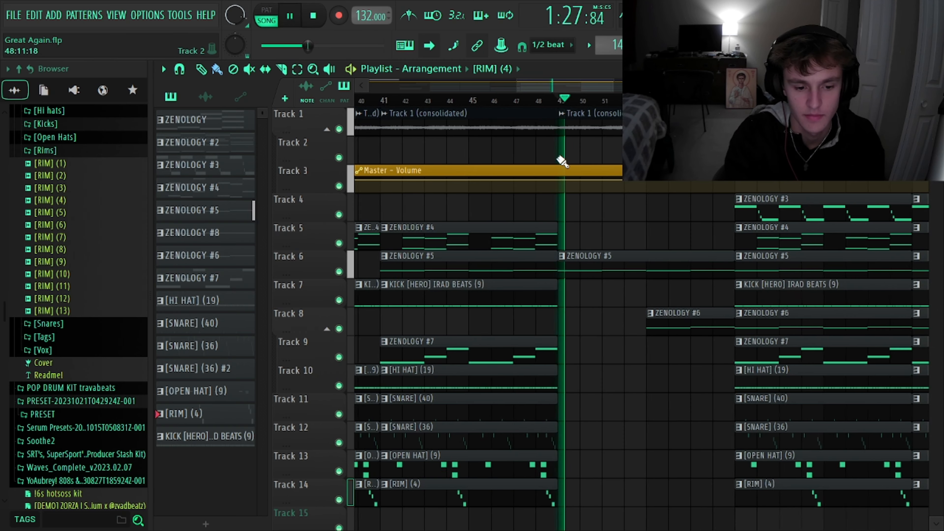